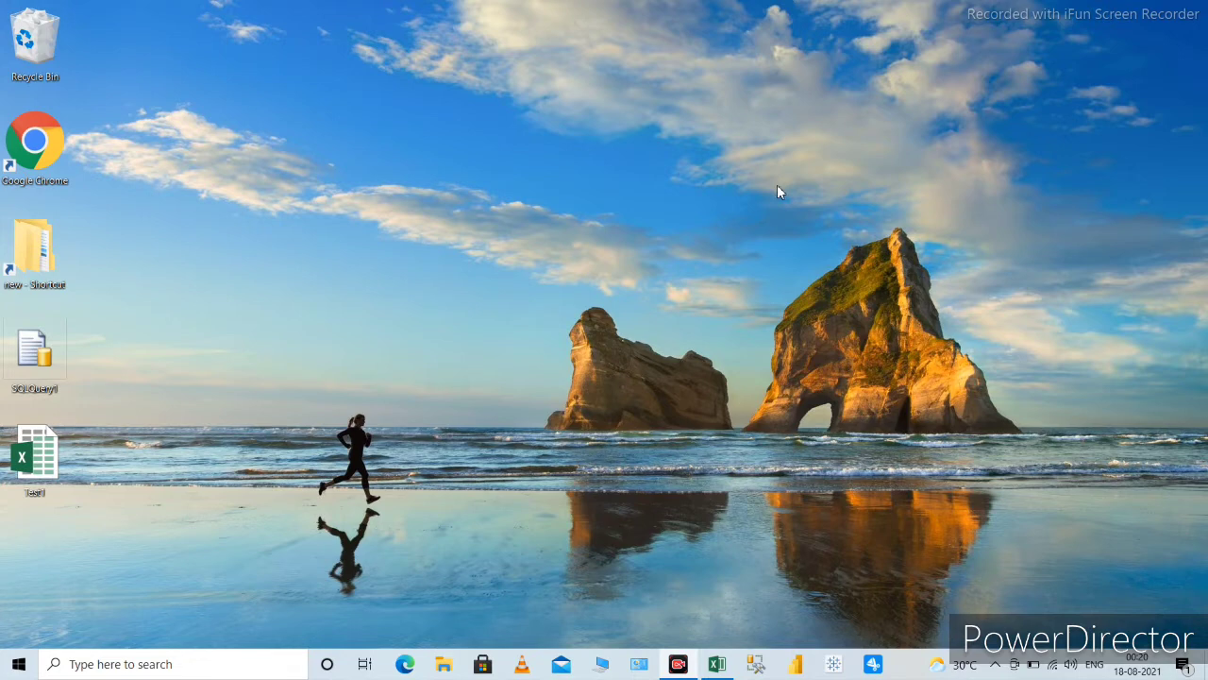
# - Bring the Test1 workbook in Excel to the front from the taskbar
pyautogui.click(715, 665)
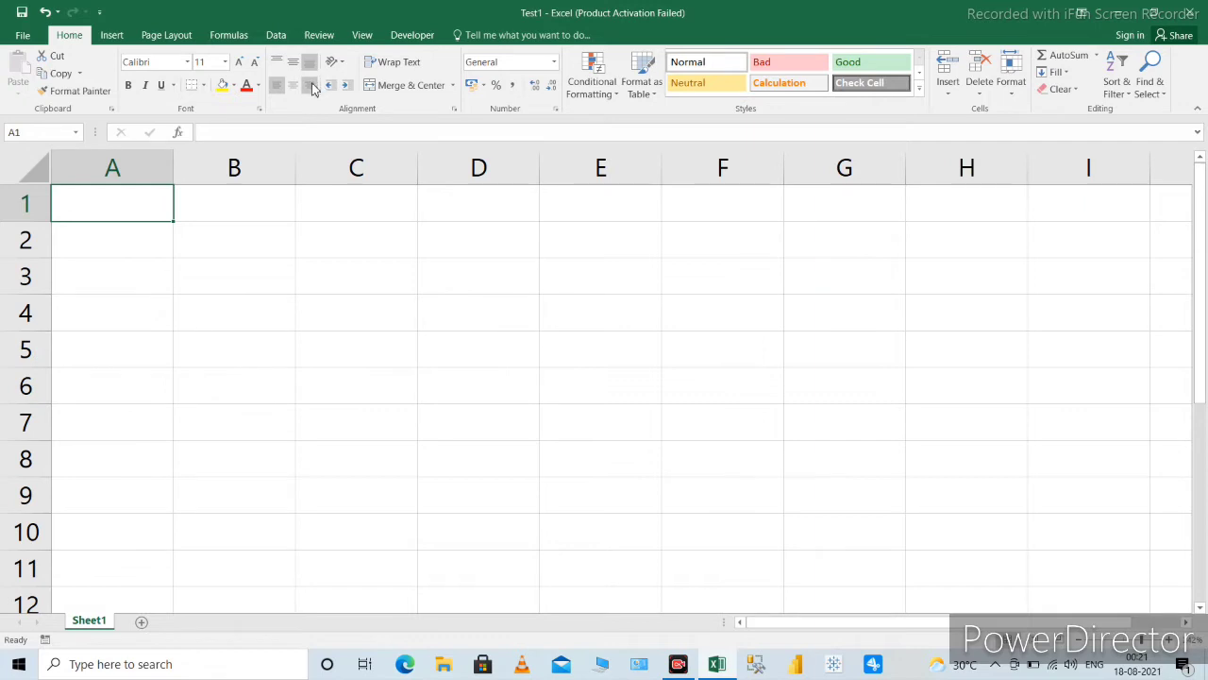
# - Enter the person's full name in cell A1 and return the selection to A1
pyautogui.click(190, 199)
pyautogui.write('A')
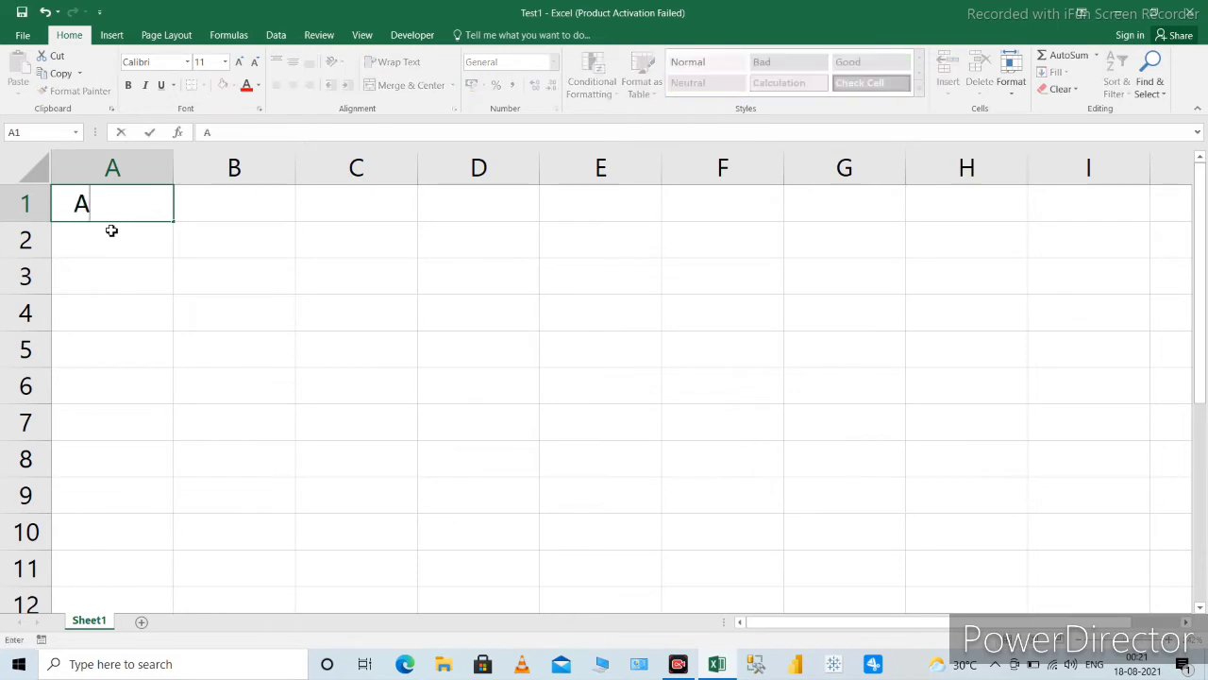
pyautogui.write('mit ')
pyautogui.write('Kumar')
pyautogui.press('Return')
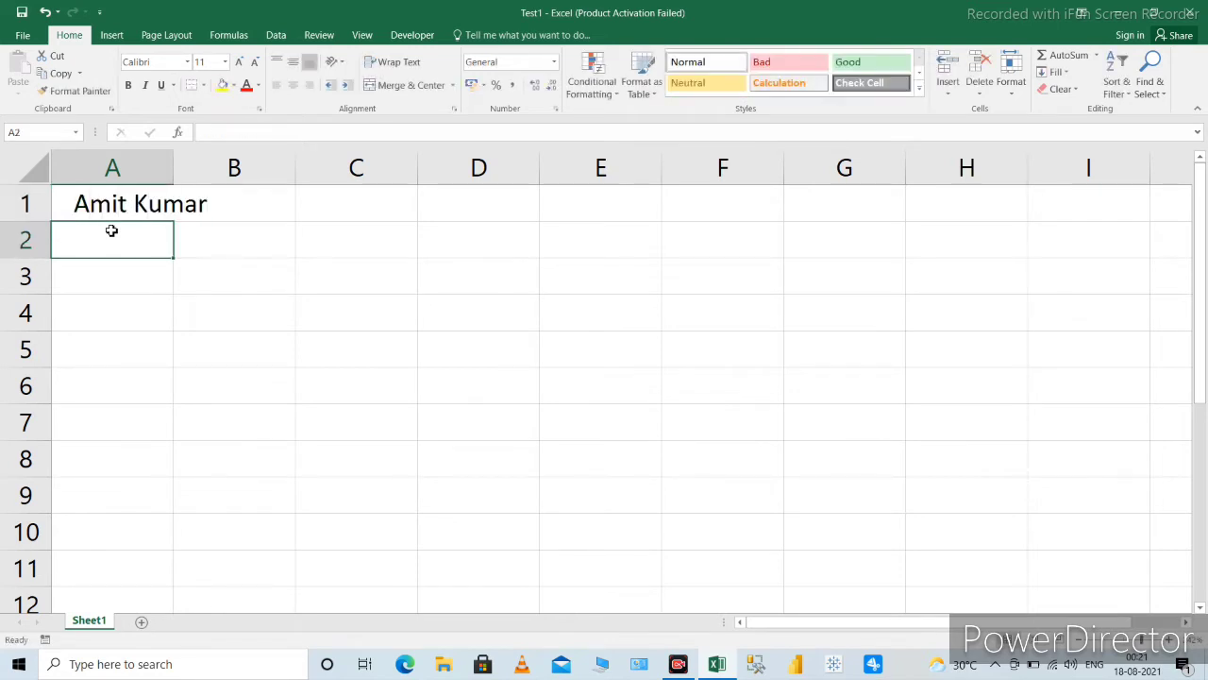
pyautogui.press('Return')
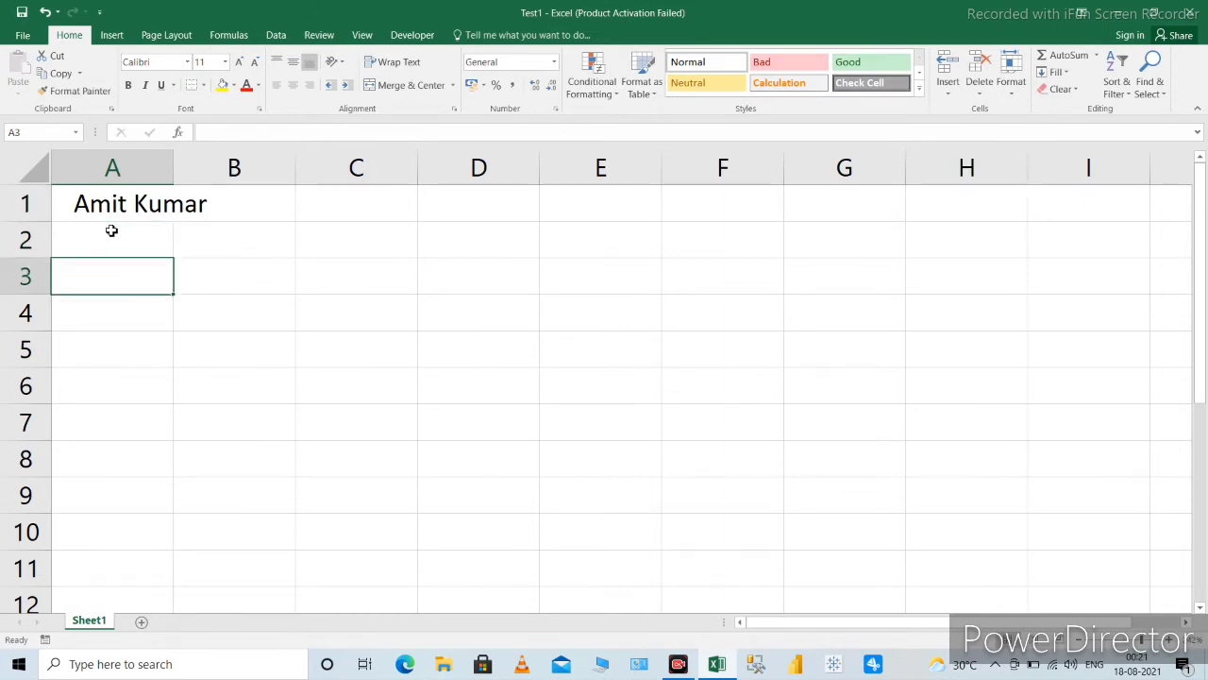
pyautogui.press('Up')
pyautogui.press('Up')
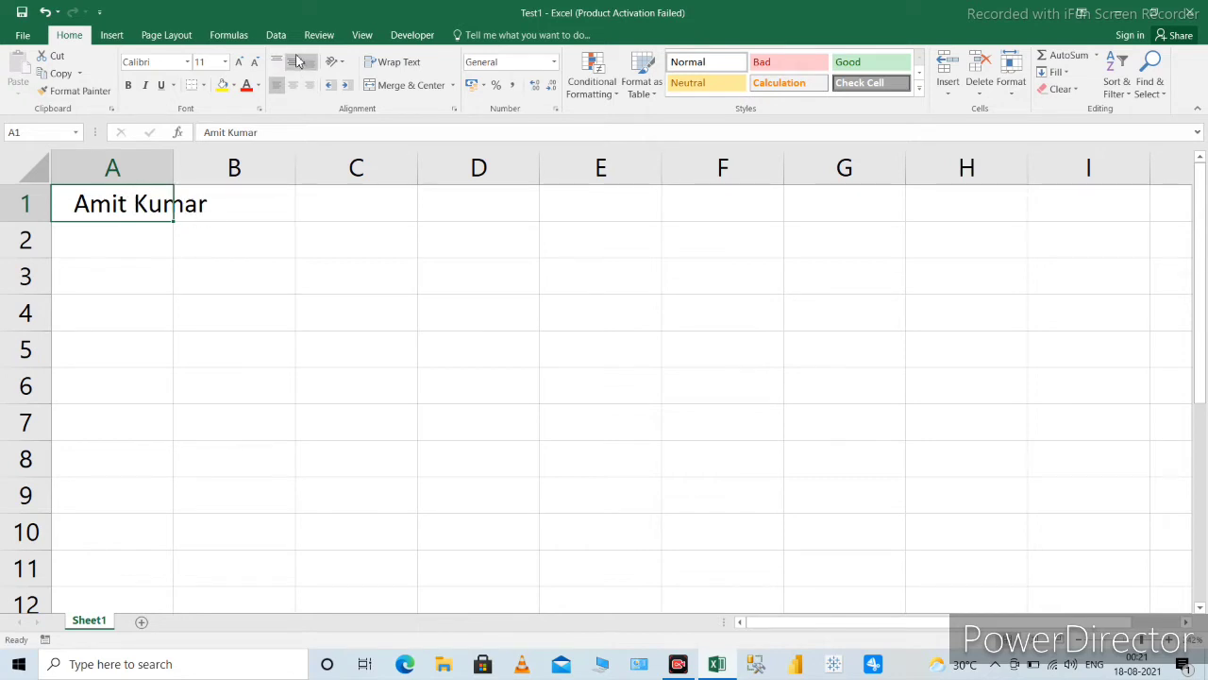
# - Center the name horizontally in A1, autofit column A, and set middle vertical alignment
pyautogui.click(298, 62)
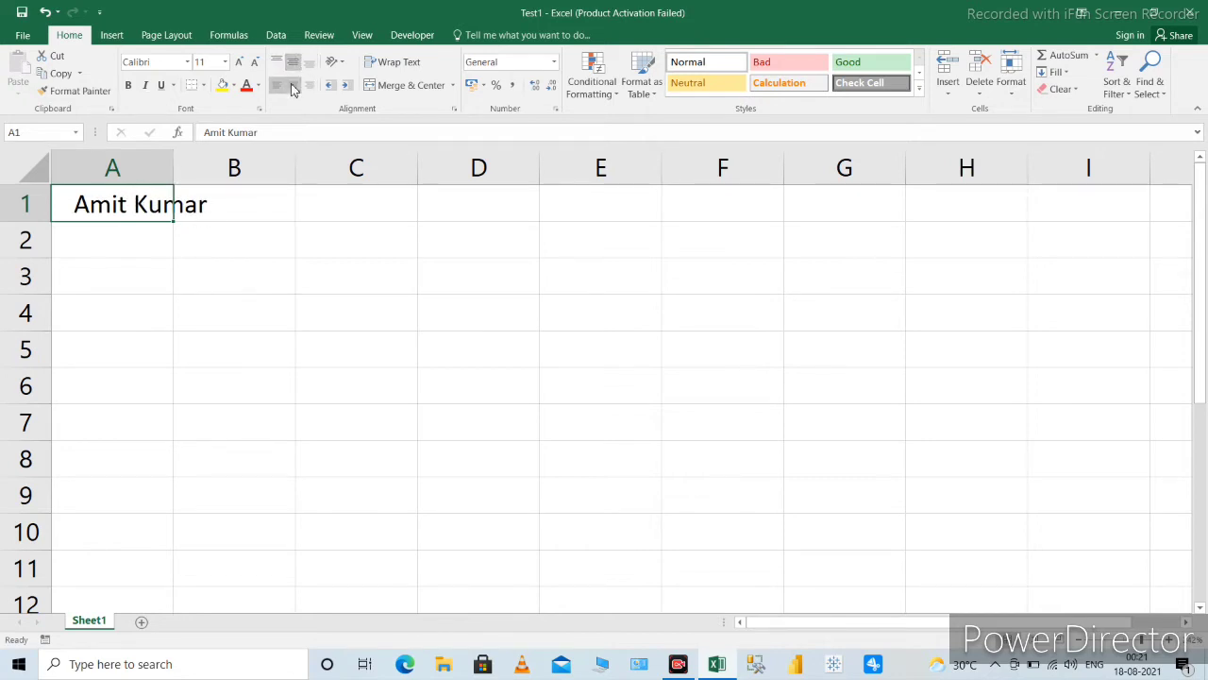
pyautogui.click(292, 86)
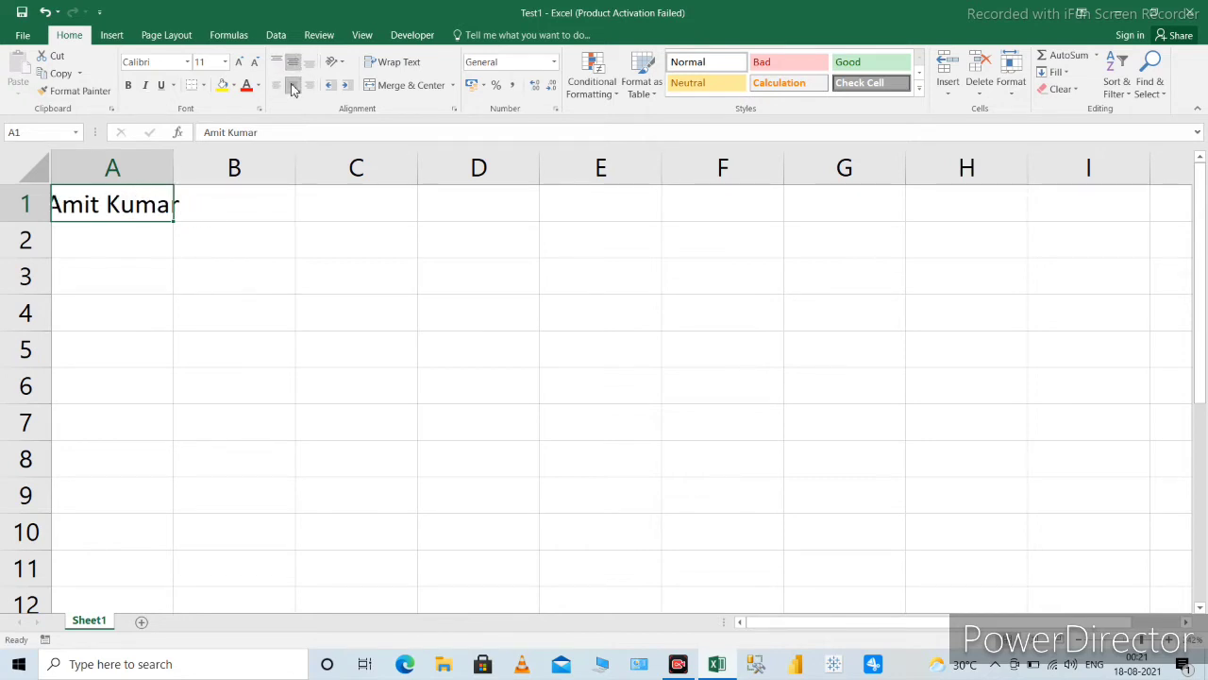
pyautogui.moveTo(177, 171); pyautogui.dragTo(177, 171)
pyautogui.doubleClick(178, 171)
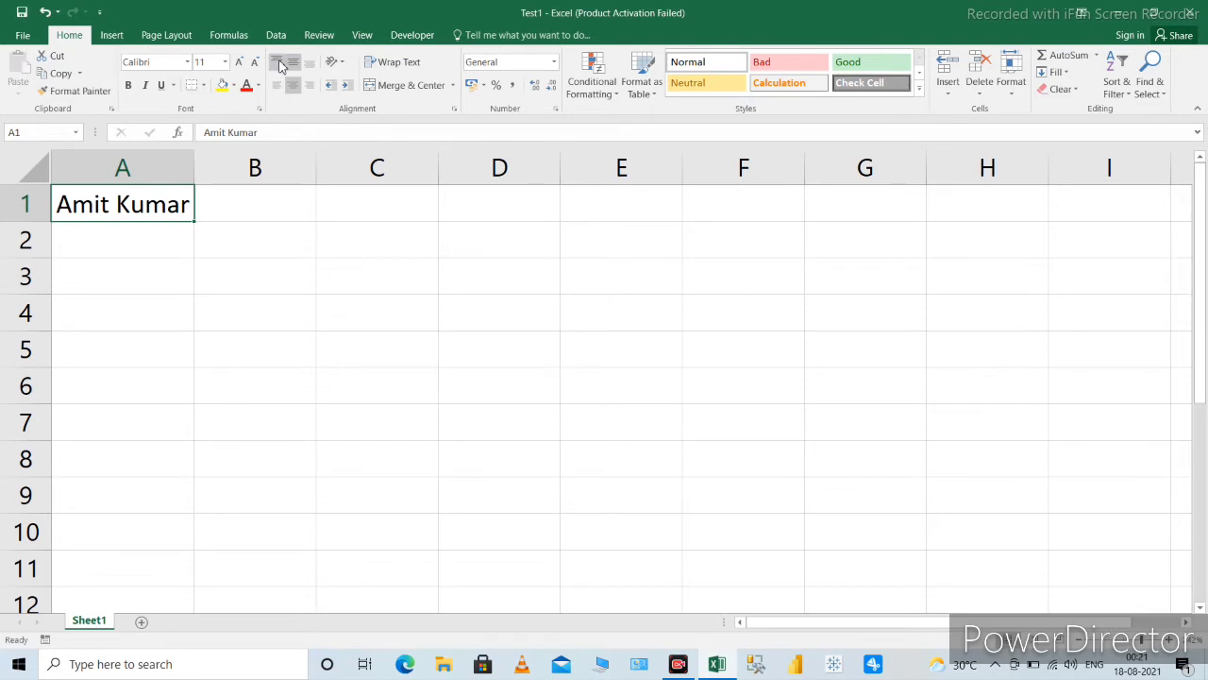
pyautogui.click(279, 64)
pyautogui.click(294, 66)
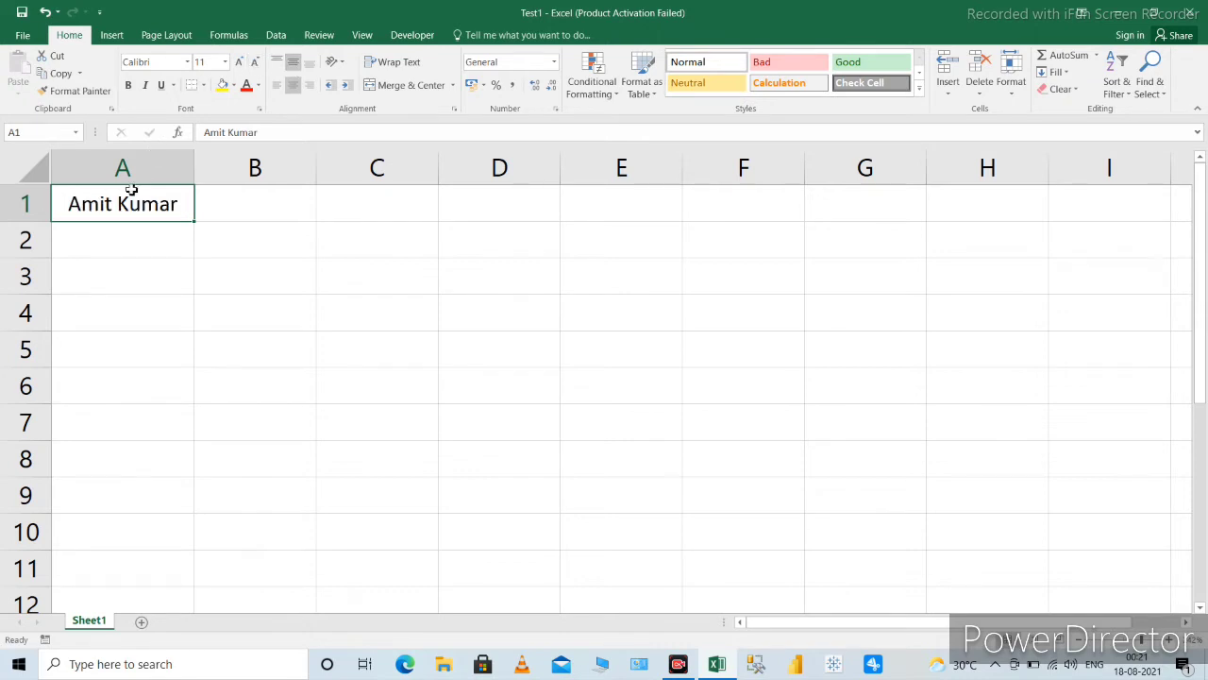
# - Shrink the name's font size and align it to the bottom of cell A1
pyautogui.press('ctrl+shift+less')
pyautogui.press('ctrl+shift+less')
pyautogui.press('ctrl+shift+less')
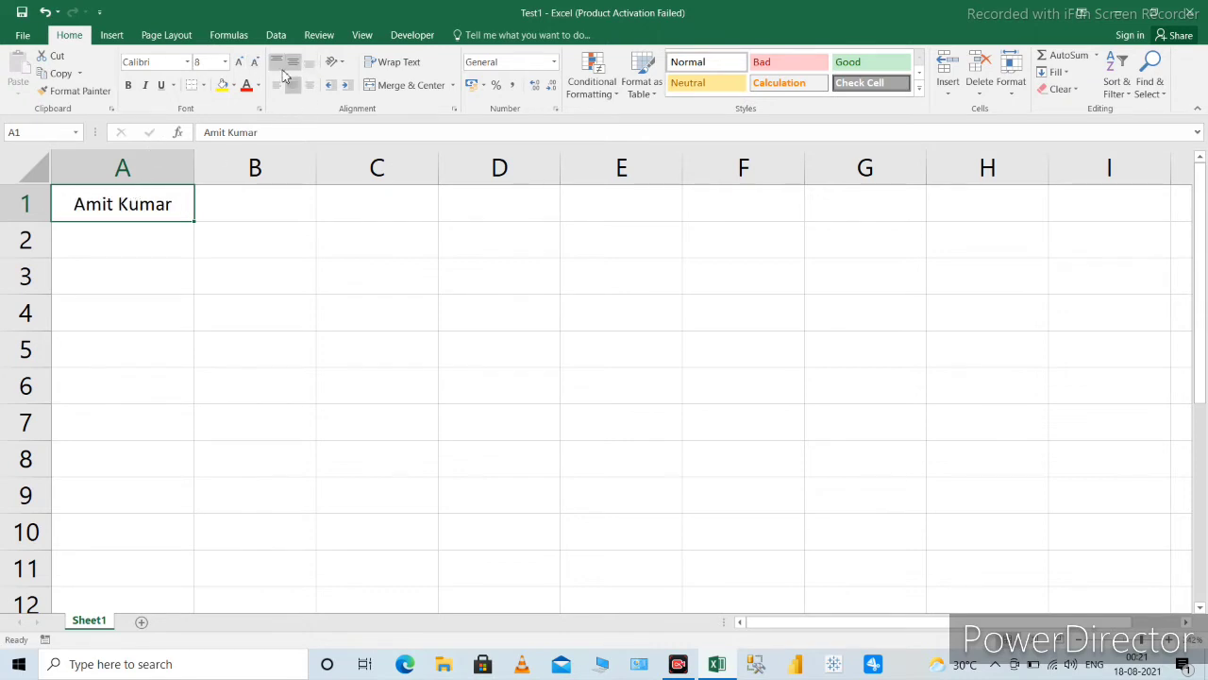
pyautogui.click(283, 71)
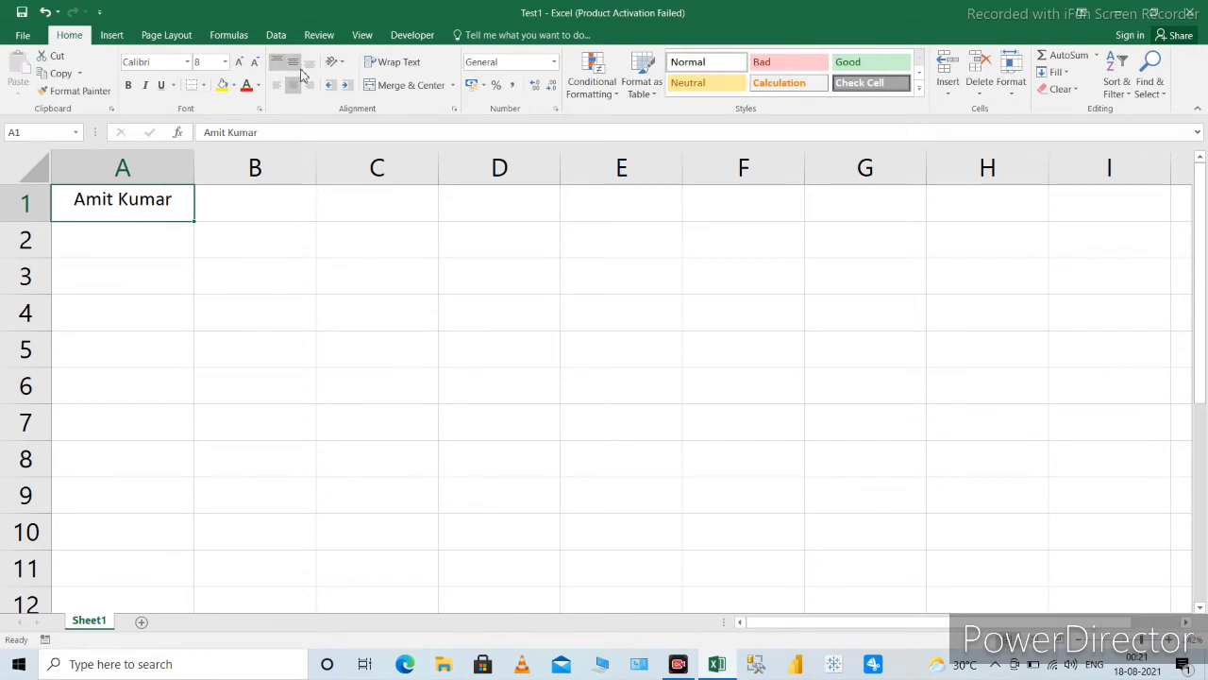
pyautogui.click(299, 68)
pyautogui.click(308, 68)
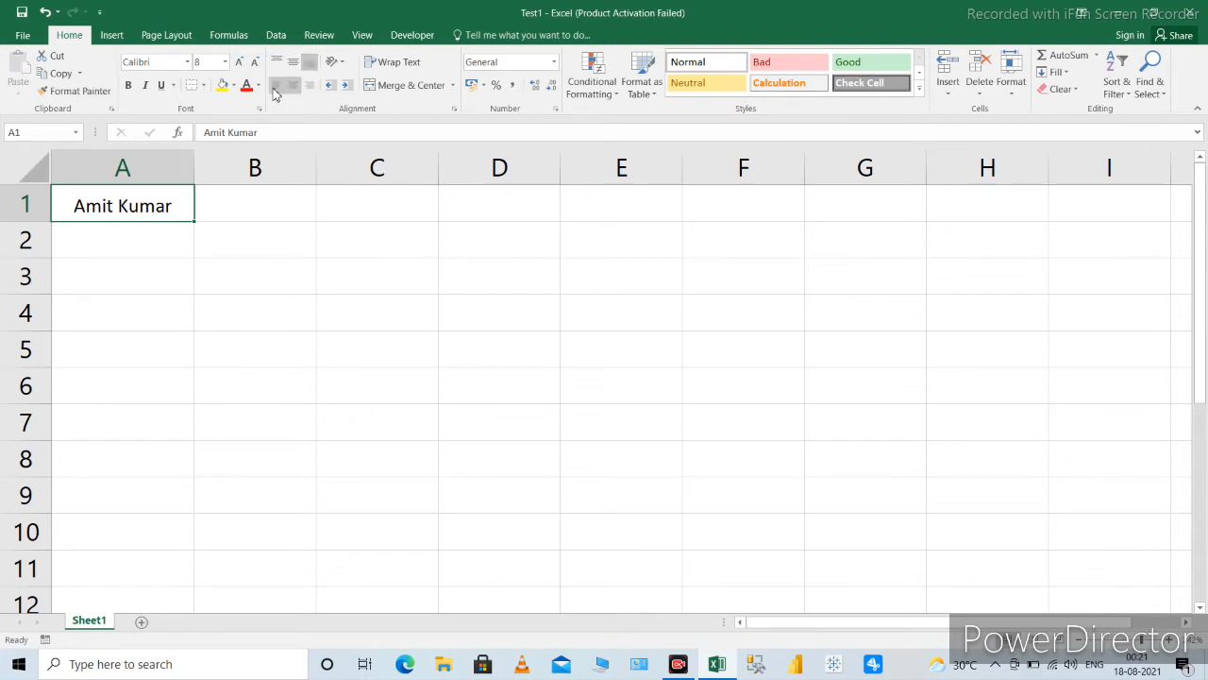
# - Set the name's horizontal alignment in A1 to right
pyautogui.click(276, 86)
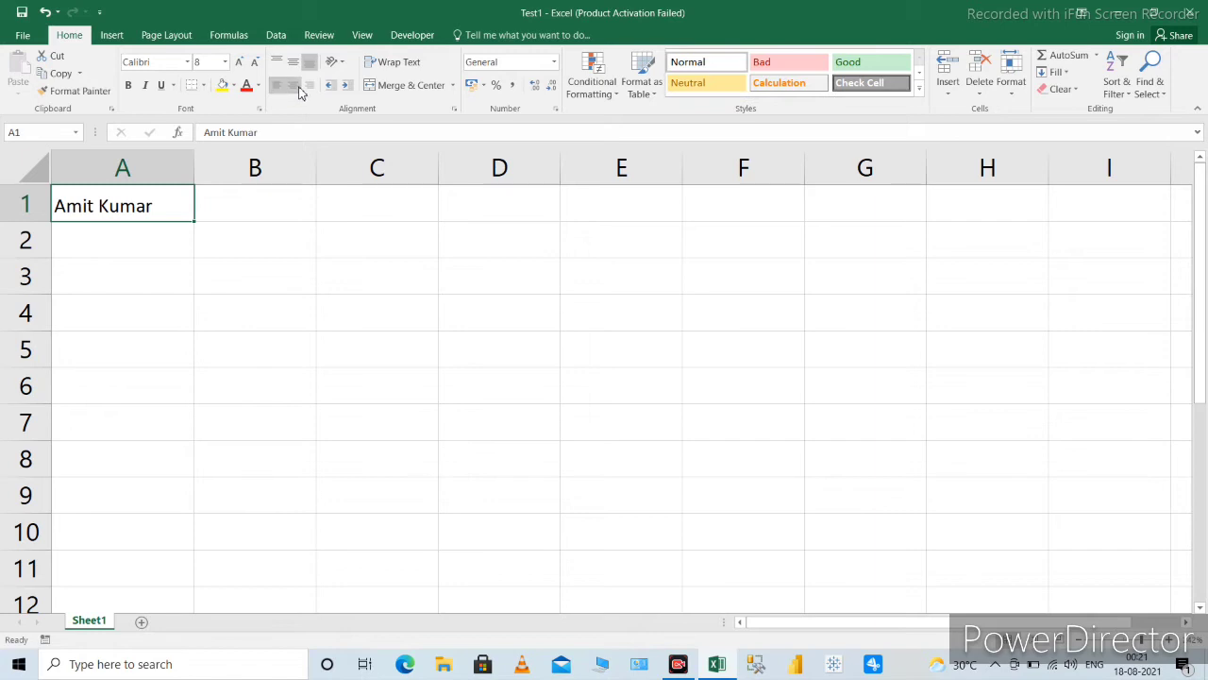
pyautogui.click(294, 86)
pyautogui.click(308, 86)
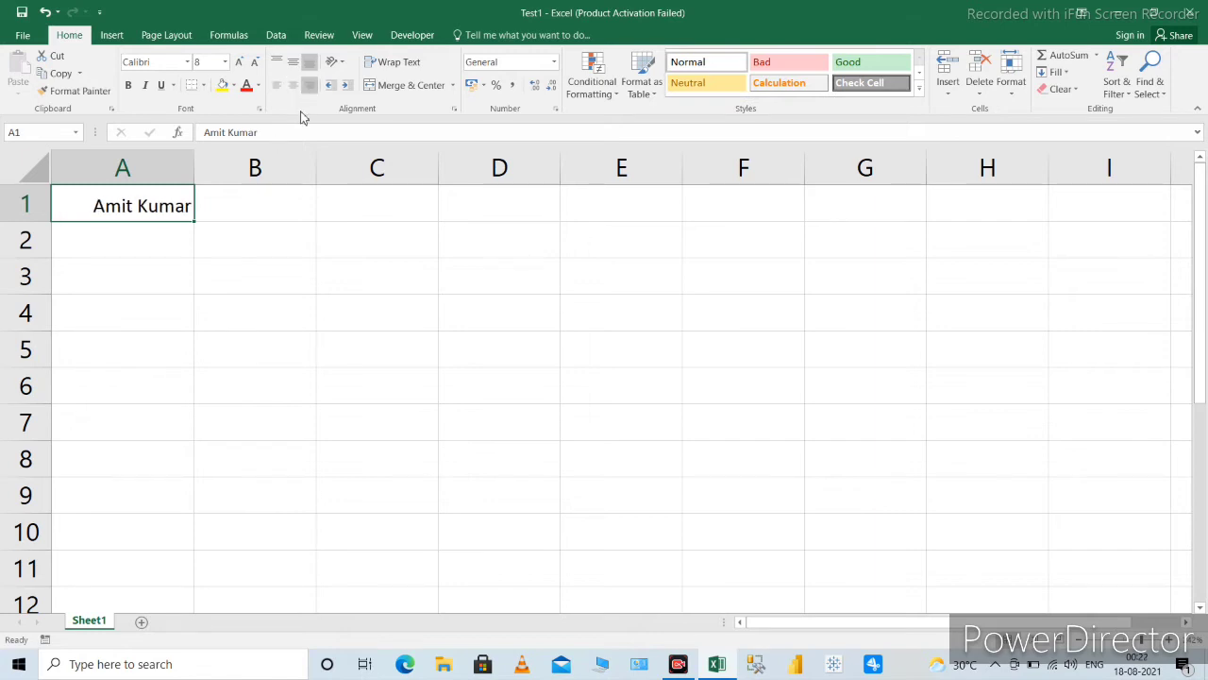
# - Set A1's text orientation to Vertical Text after undoing an Angle Counterclockwise try
pyautogui.click(338, 64)
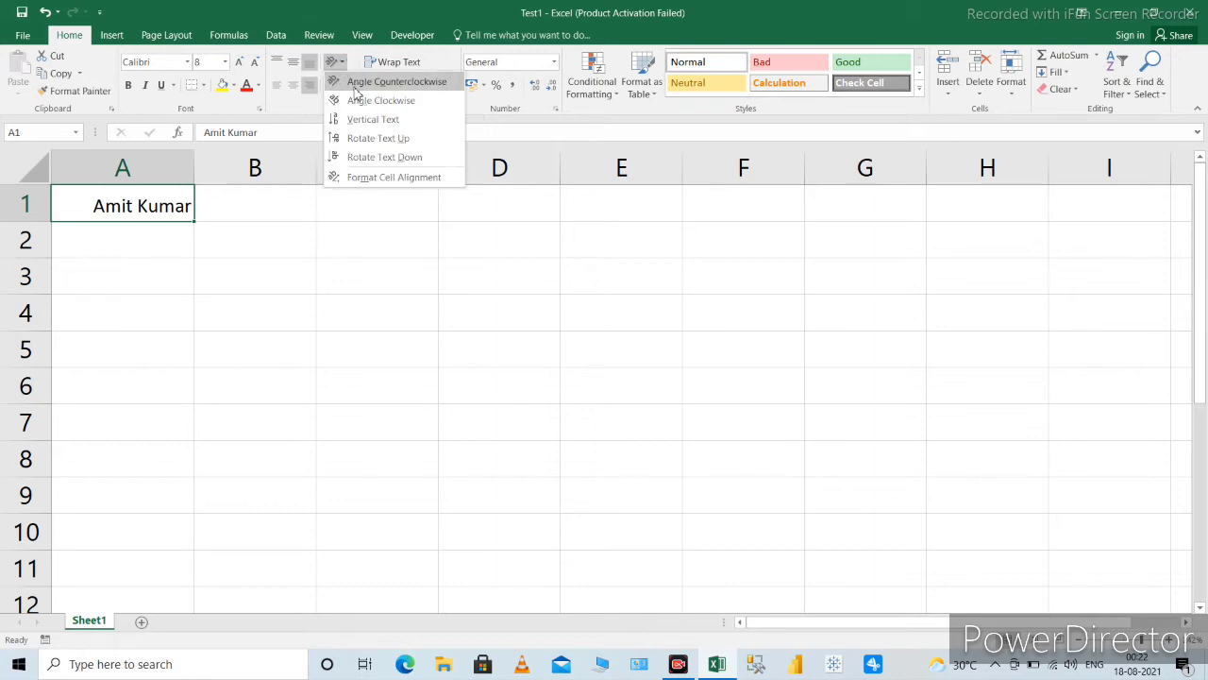
pyautogui.click(356, 85)
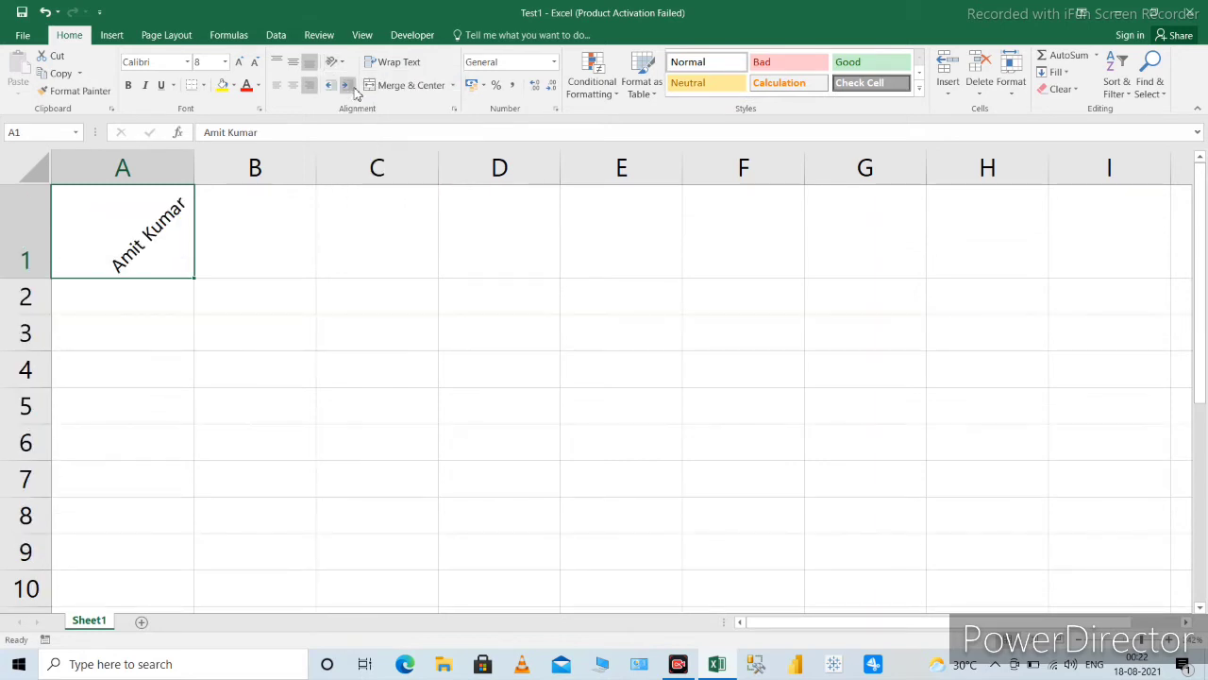
pyautogui.hotkey('ctrl', 'z')
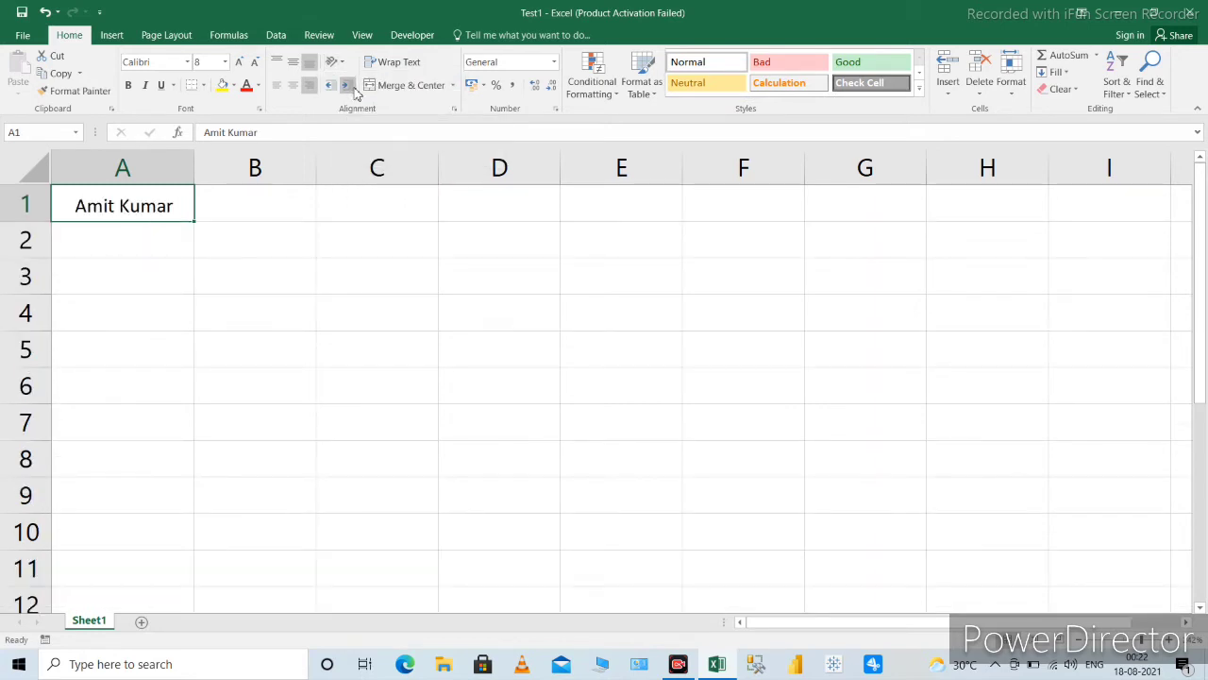
pyautogui.click(332, 61)
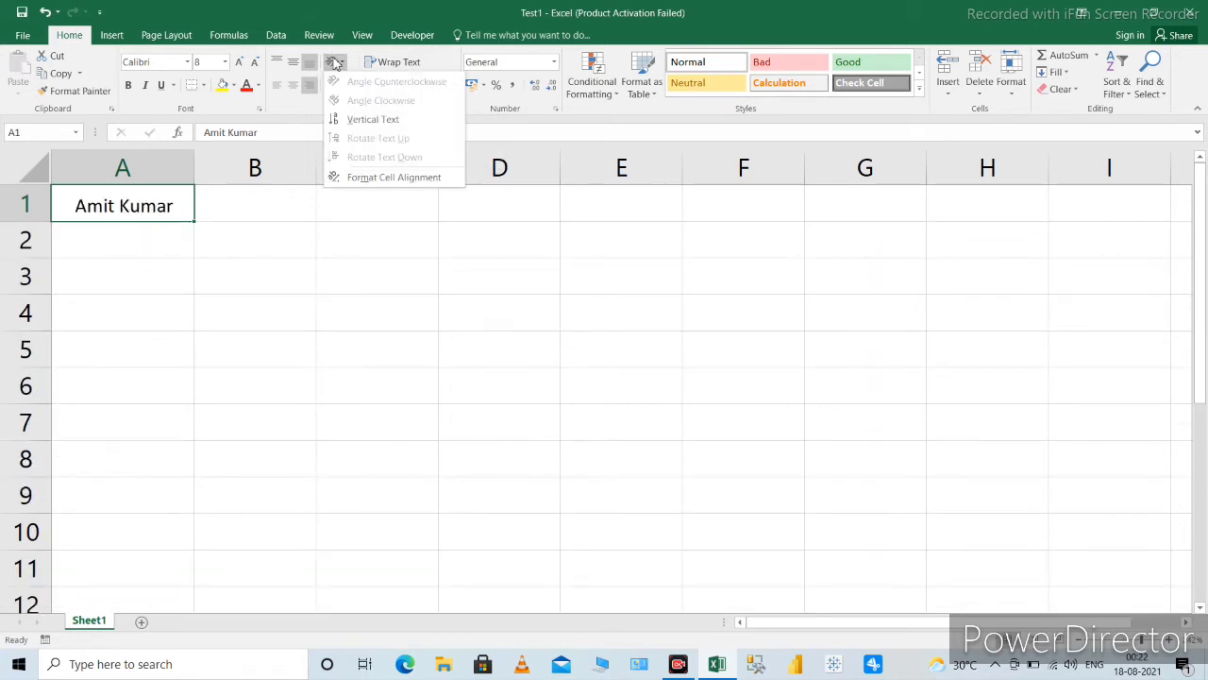
pyautogui.click(359, 119)
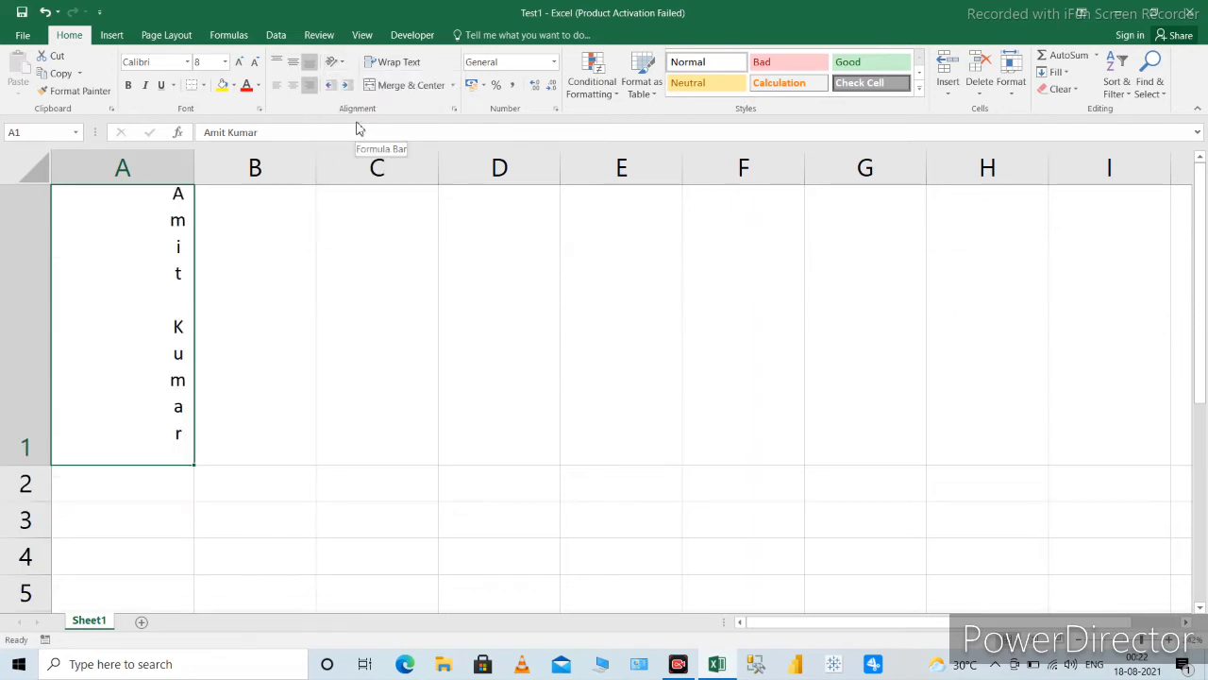
pyautogui.click(341, 64)
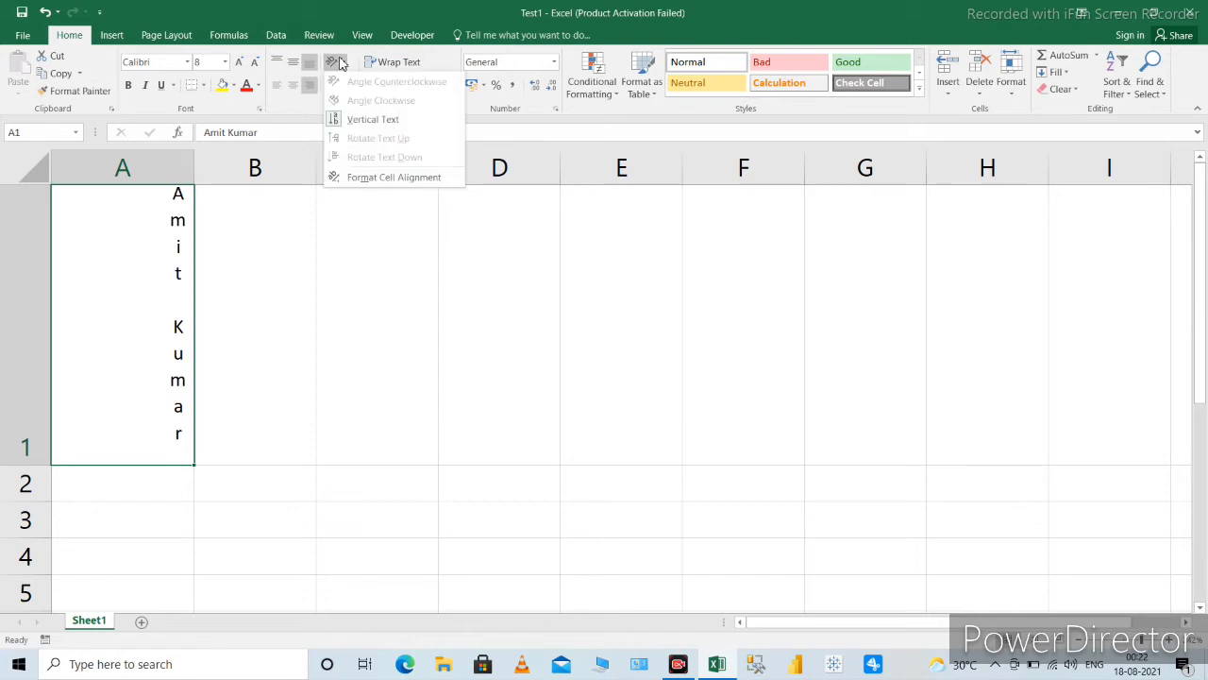
pyautogui.click(364, 177)
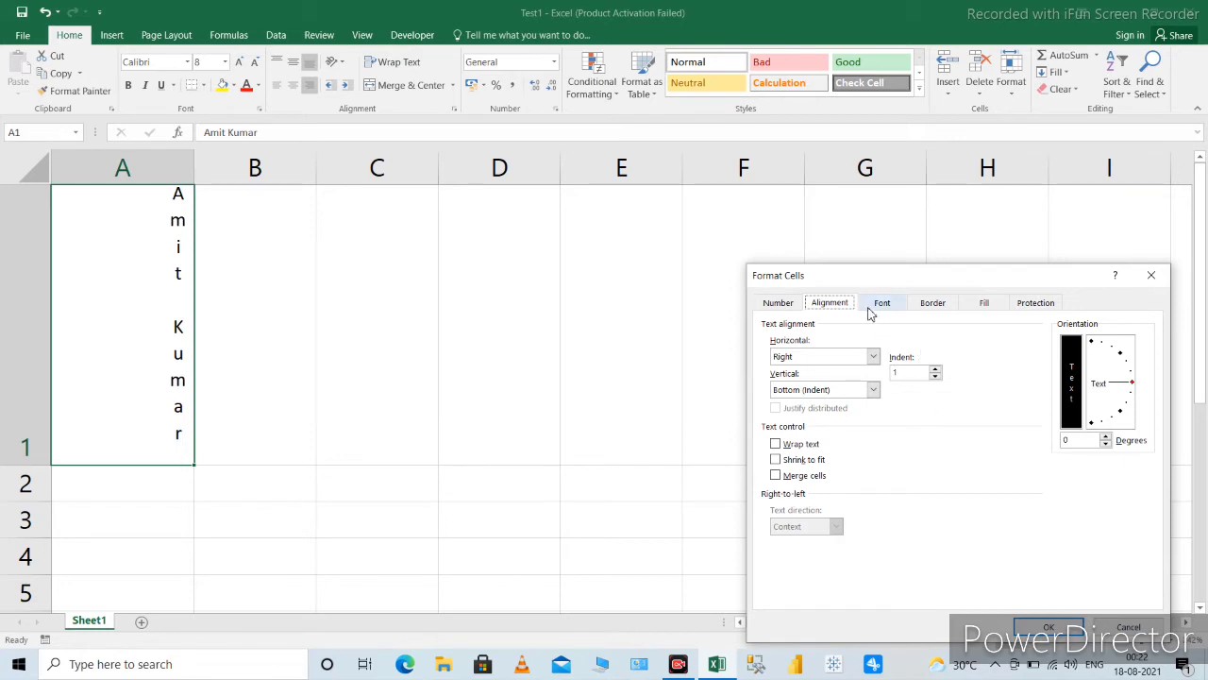
pyautogui.moveTo(867, 281); pyautogui.dragTo(708, 230)
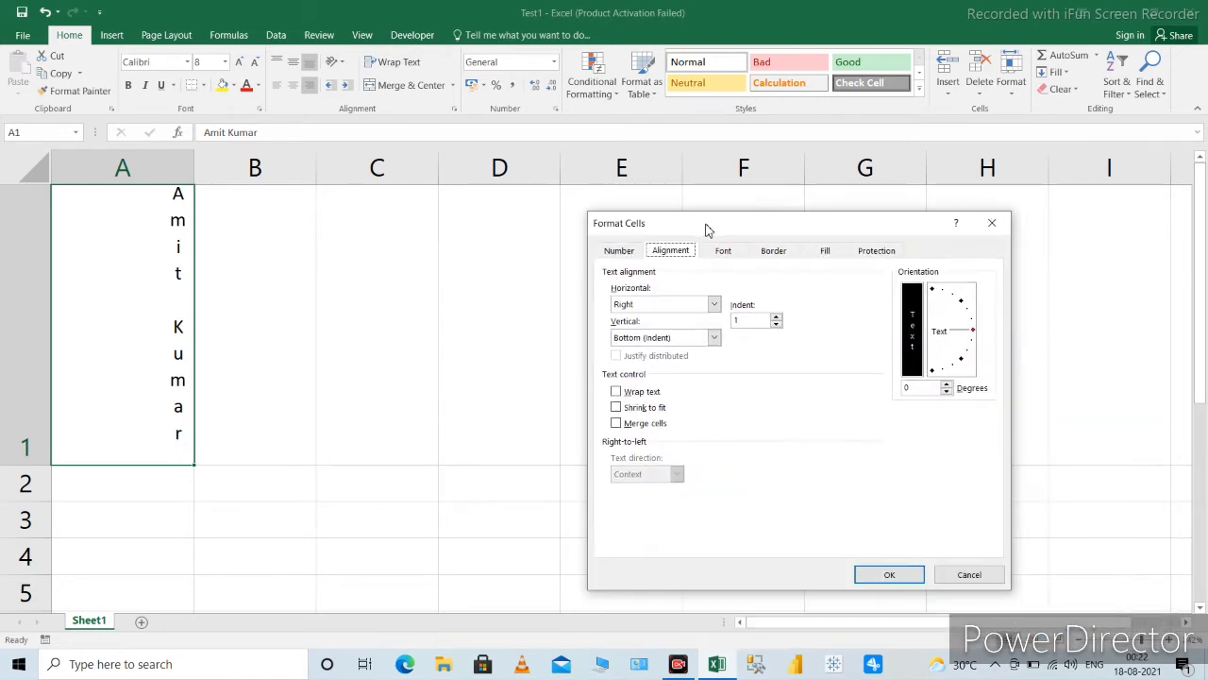
pyautogui.click(895, 575)
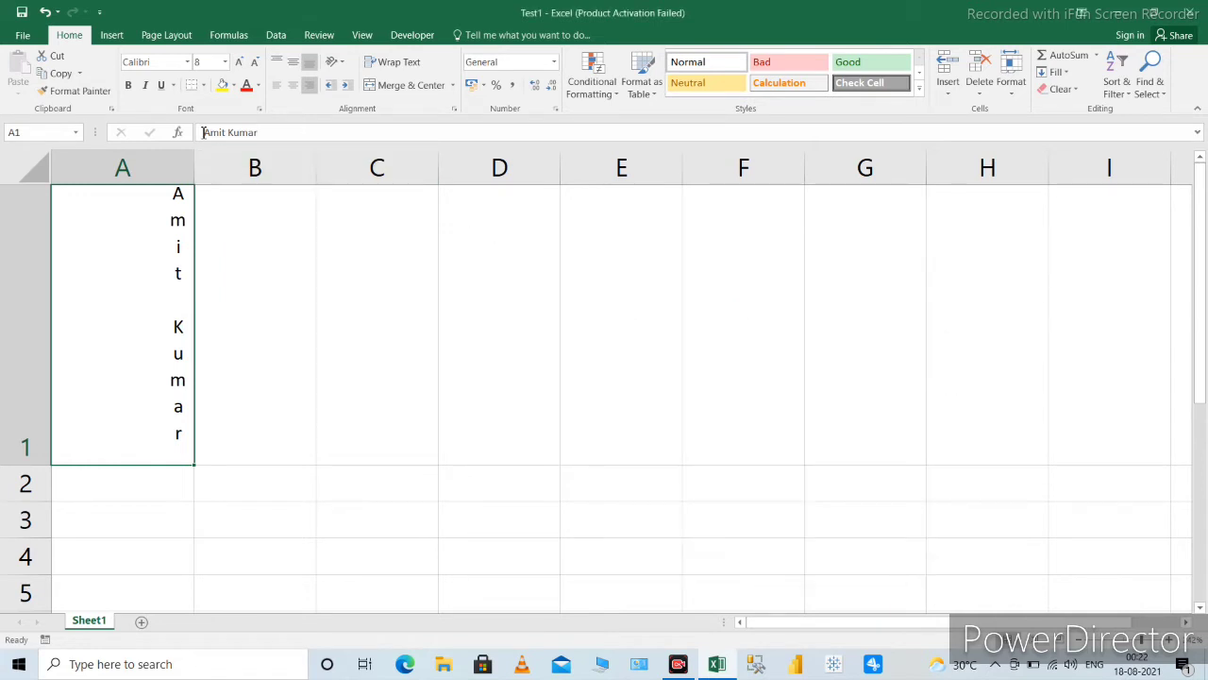
# - Return the name in A1 to horizontal orientation and increase its indent several levels
pyautogui.click(331, 64)
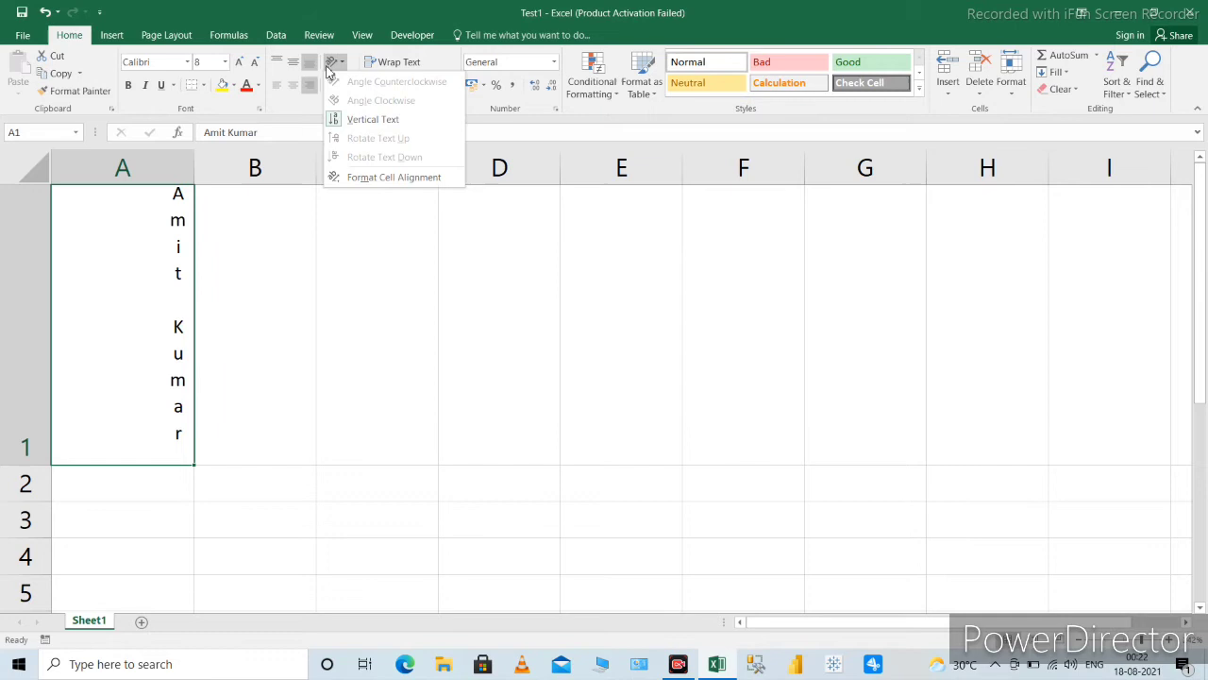
pyautogui.click(353, 123)
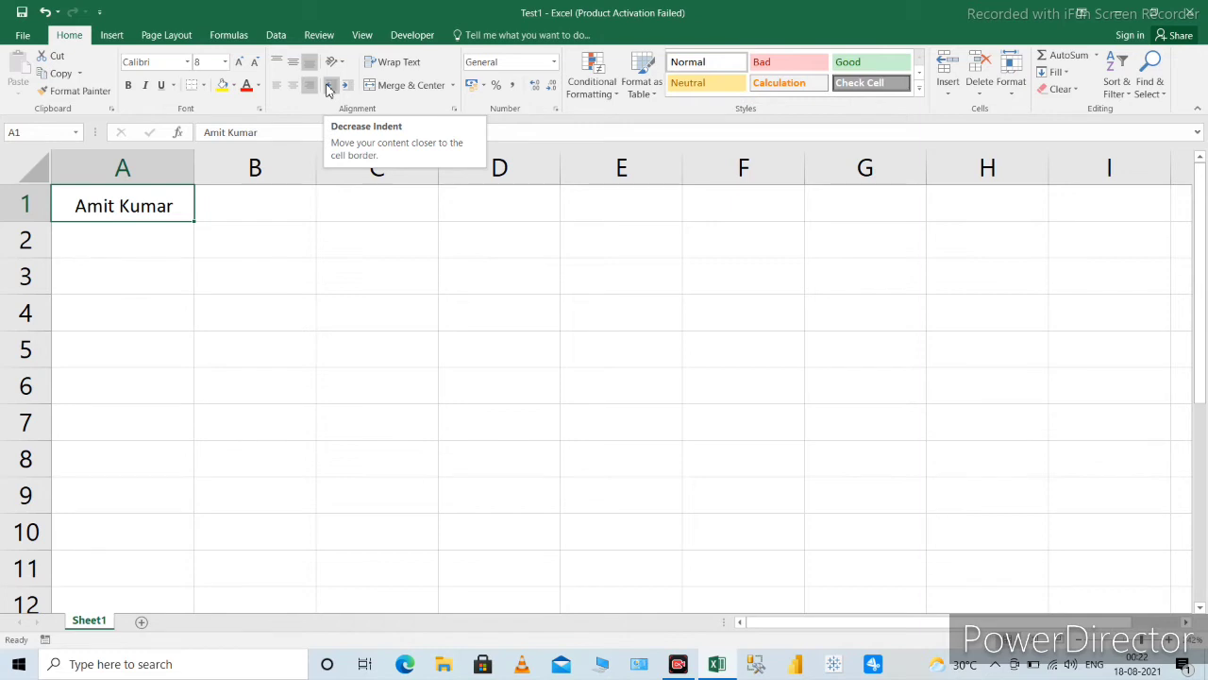
pyautogui.click(328, 88)
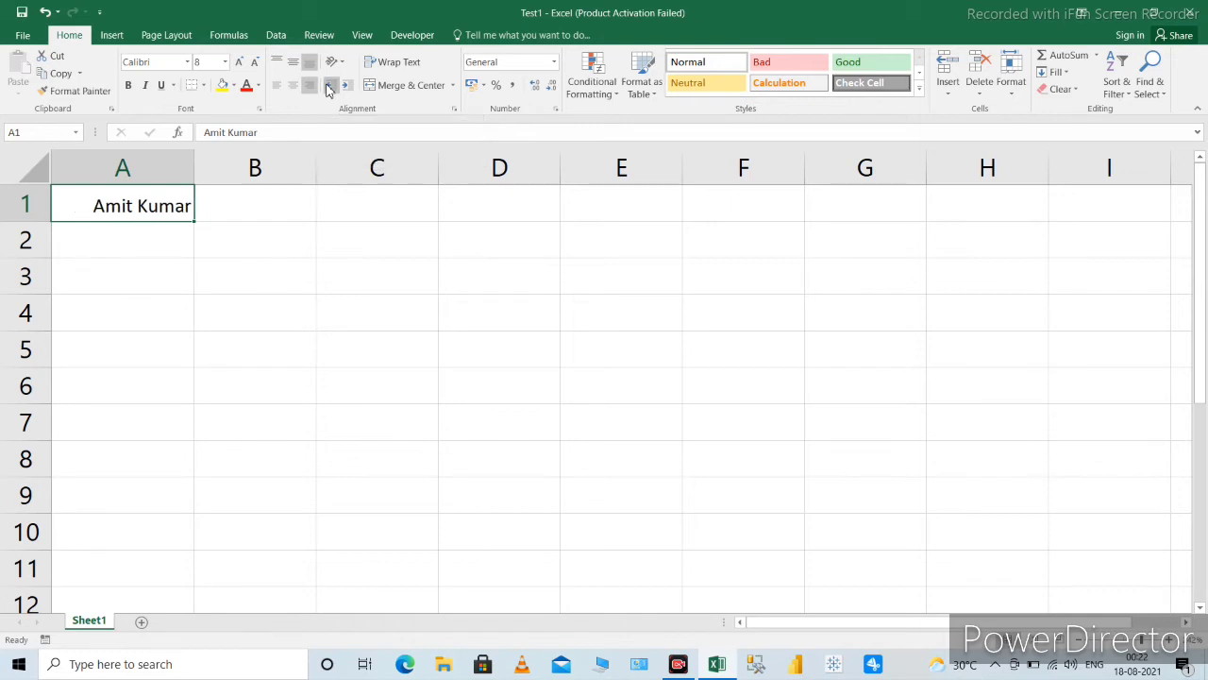
pyautogui.click(348, 85)
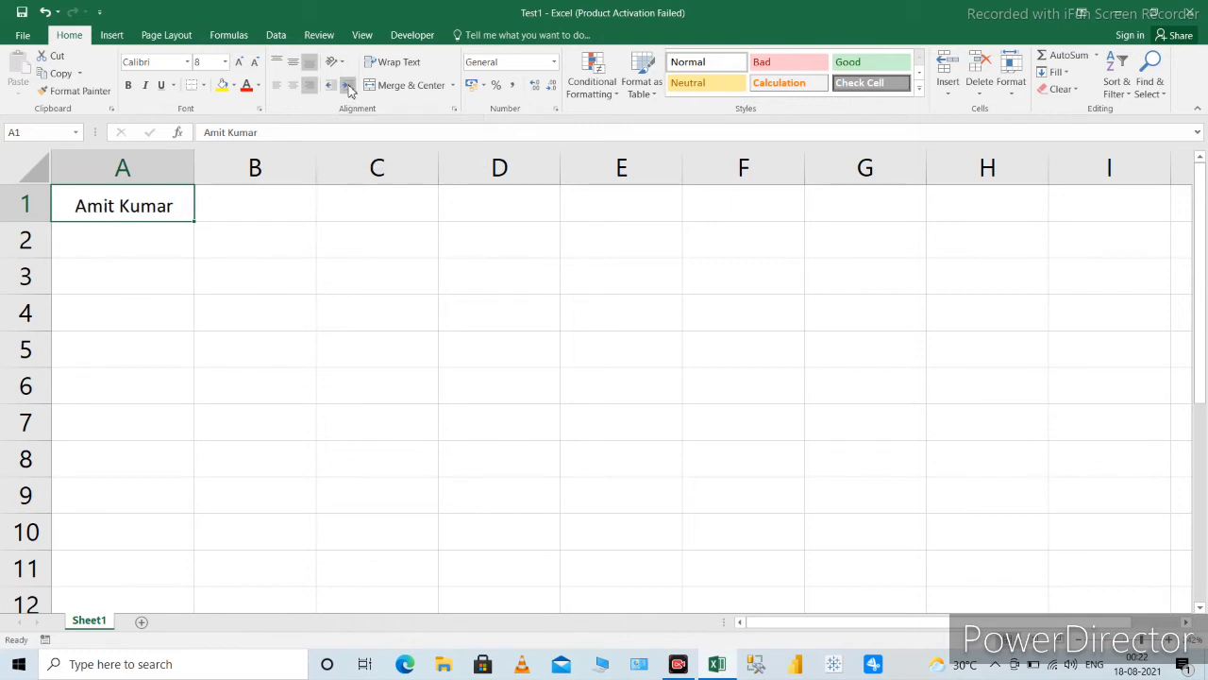
pyautogui.click(348, 85)
pyautogui.click(348, 85)
pyautogui.click(347, 85)
pyautogui.click(348, 85)
pyautogui.click(348, 86)
pyautogui.click(348, 86)
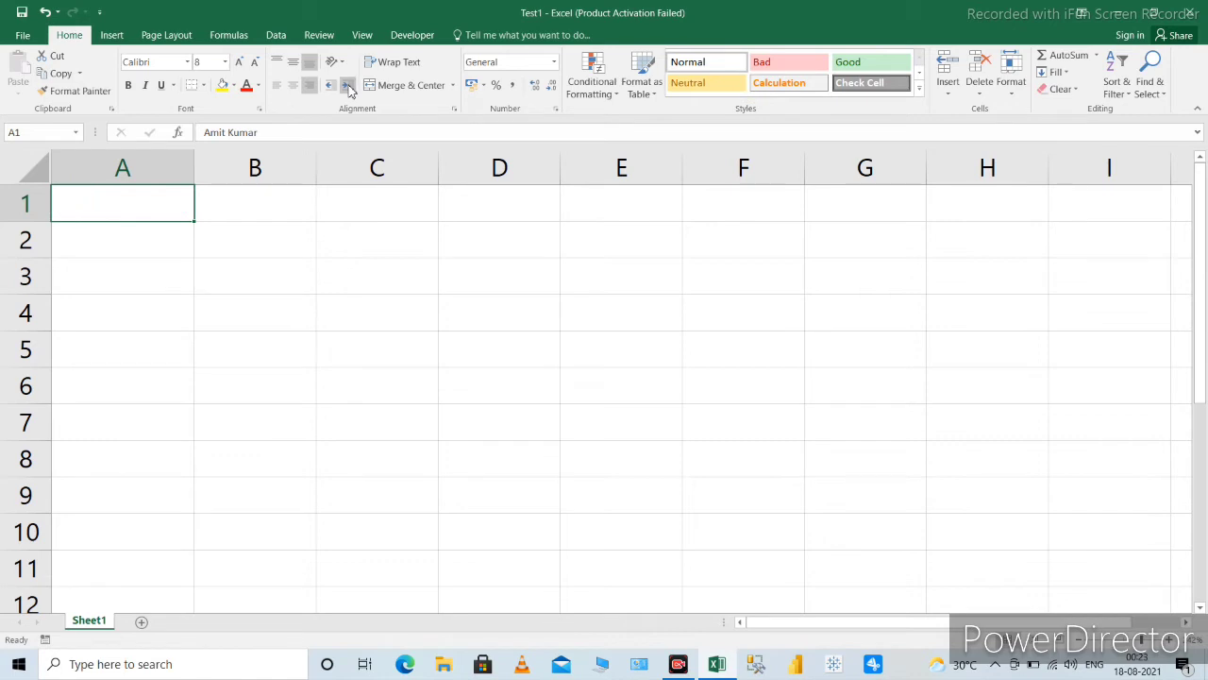
pyautogui.click(347, 86)
# - Remove all indentation from the name in A1, leaving it centered
pyautogui.click(332, 86)
pyautogui.click(332, 86)
pyautogui.click(332, 85)
pyautogui.click(332, 86)
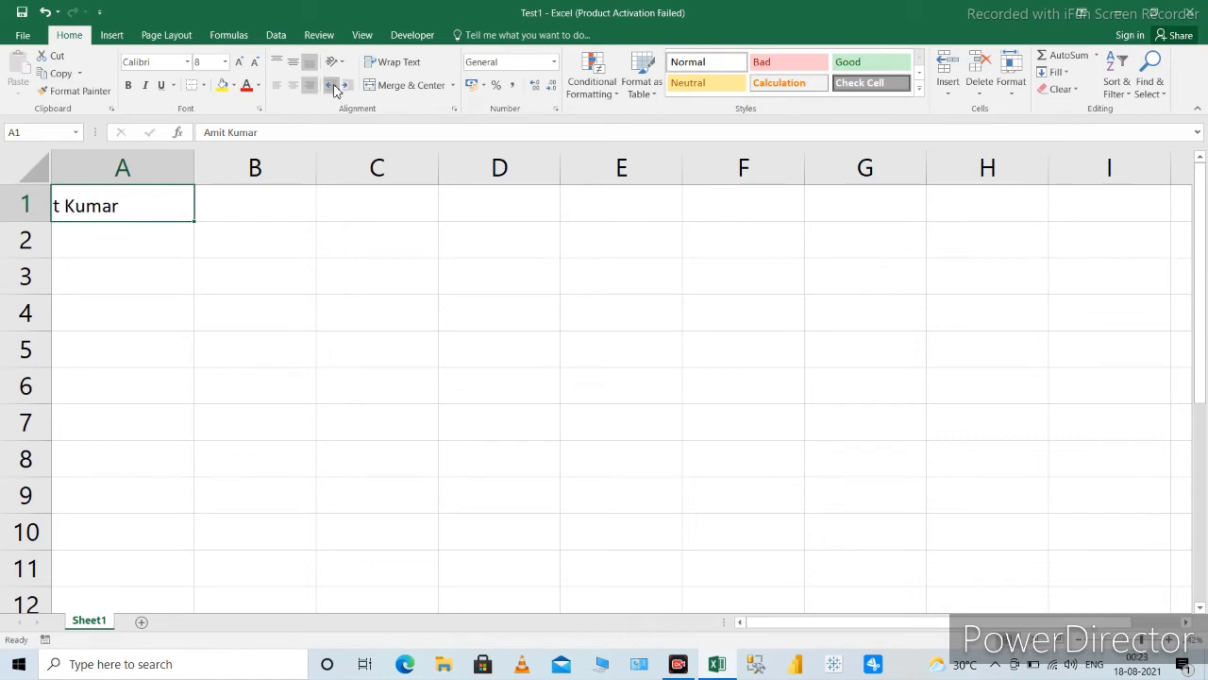
pyautogui.click(332, 86)
pyautogui.click(332, 86)
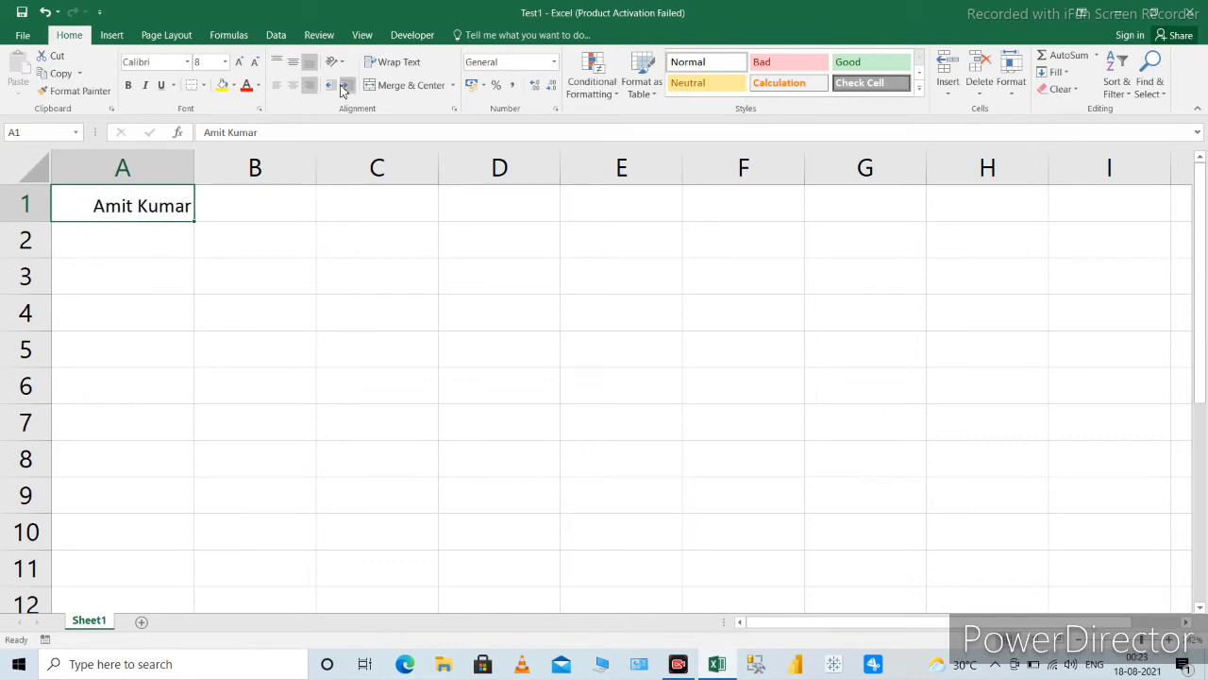
pyautogui.click(341, 87)
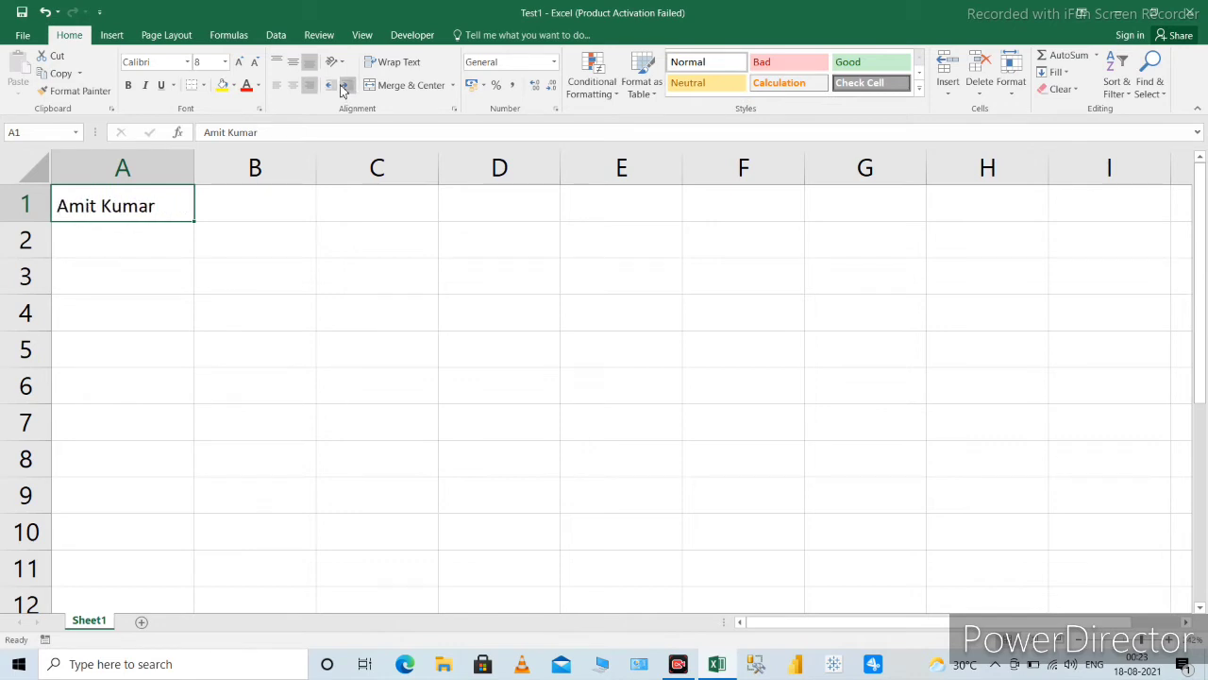
pyautogui.click(330, 86)
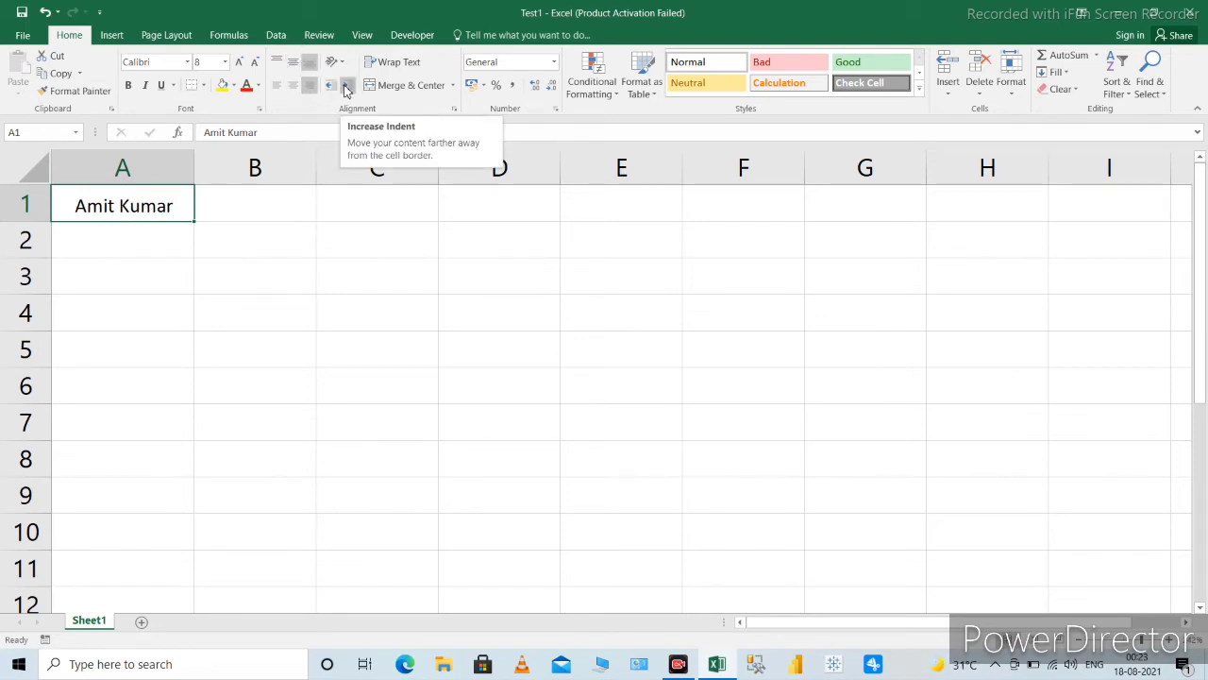
# - Turn on Wrap Text for A1 and break the name onto two lines
pyautogui.click(400, 64)
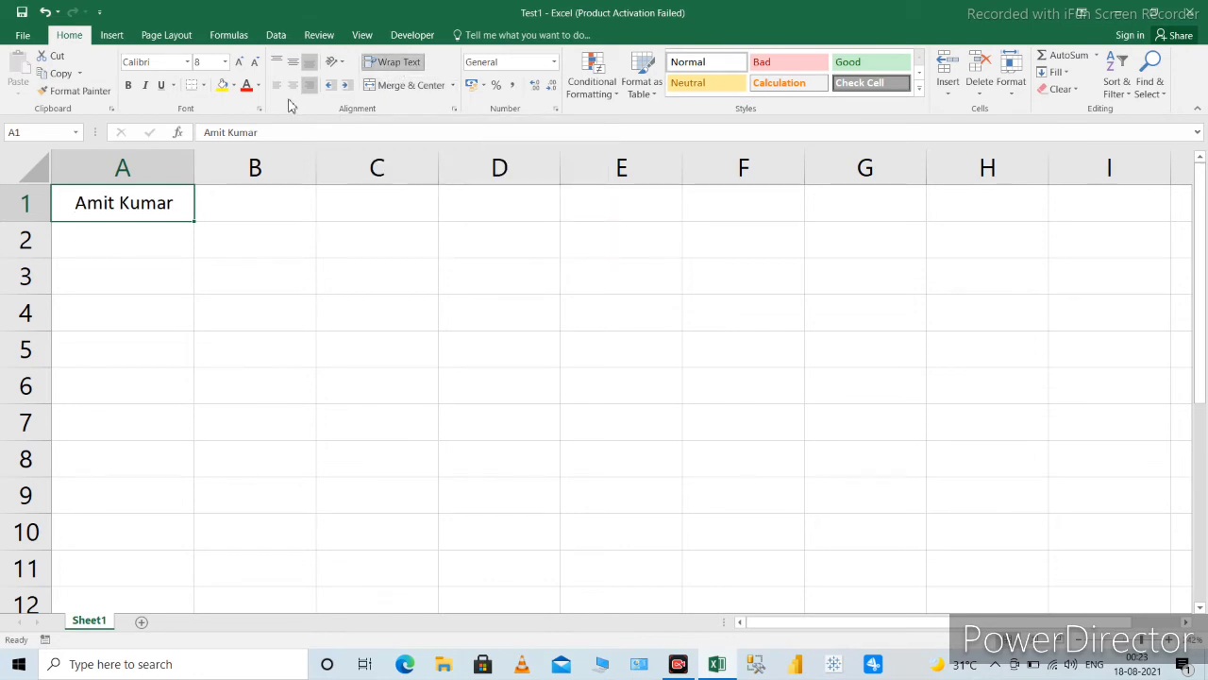
pyautogui.doubleClick(118, 205)
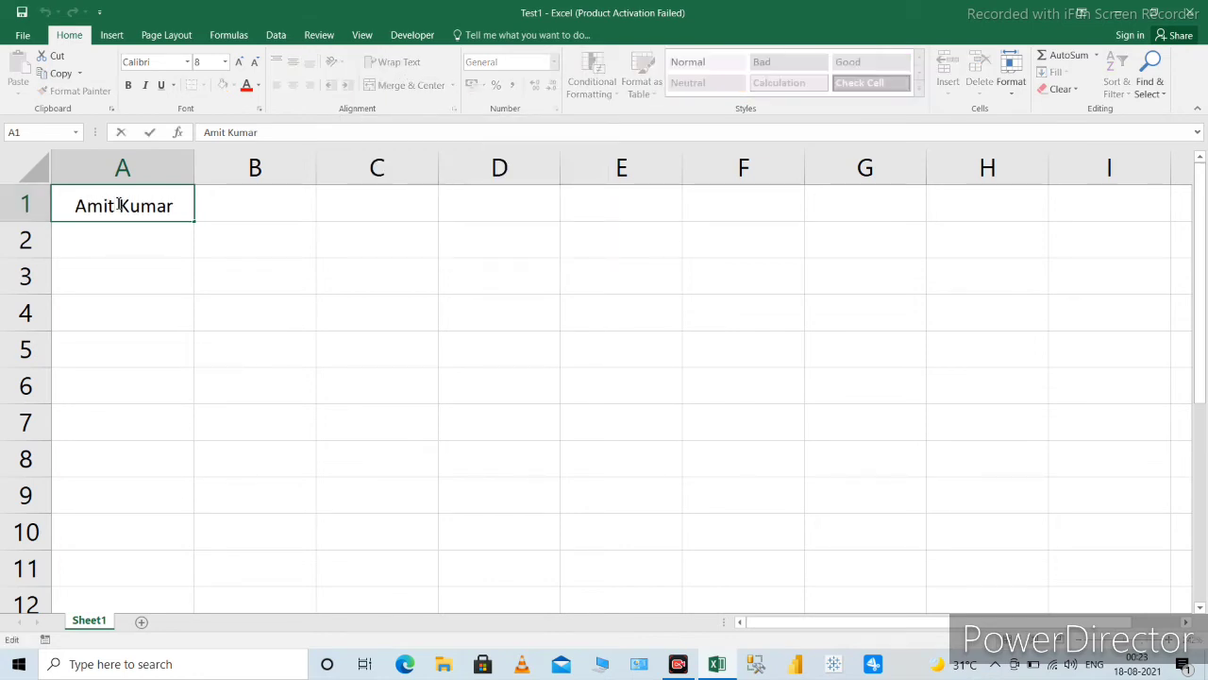
pyautogui.hotkey('alt', 'Return')
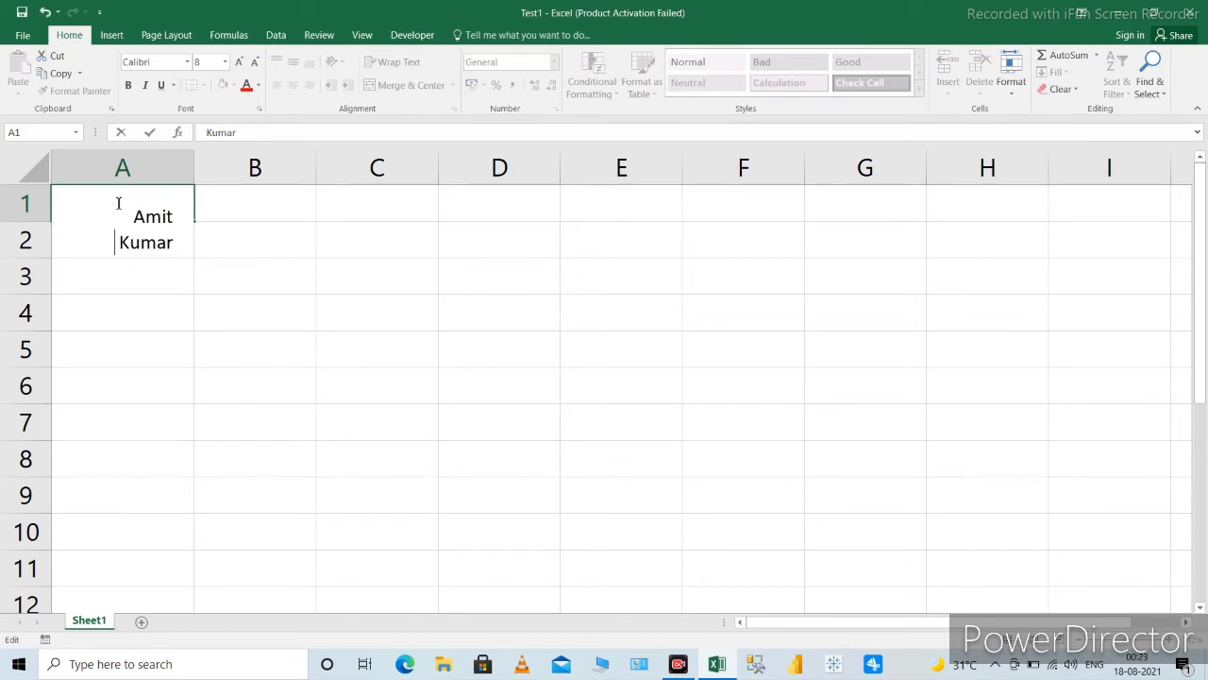
pyautogui.press('Return')
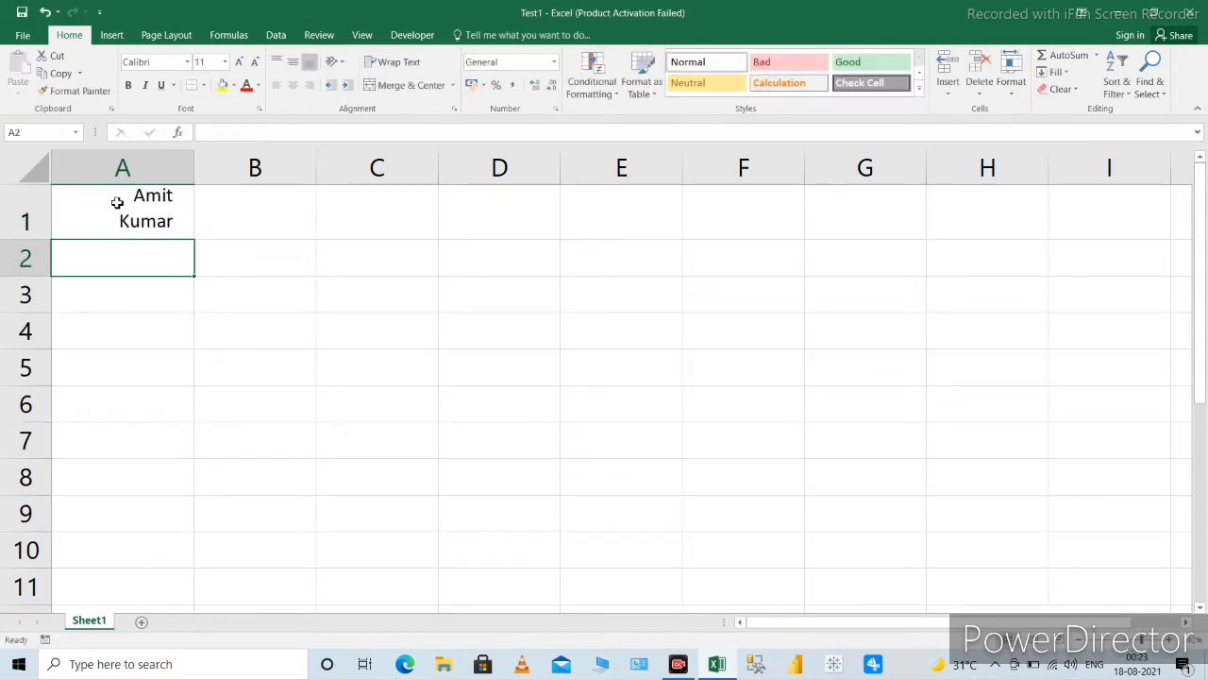
# - Center the two-line name horizontally and vertically, and autofit column A to it
pyautogui.click(117, 202)
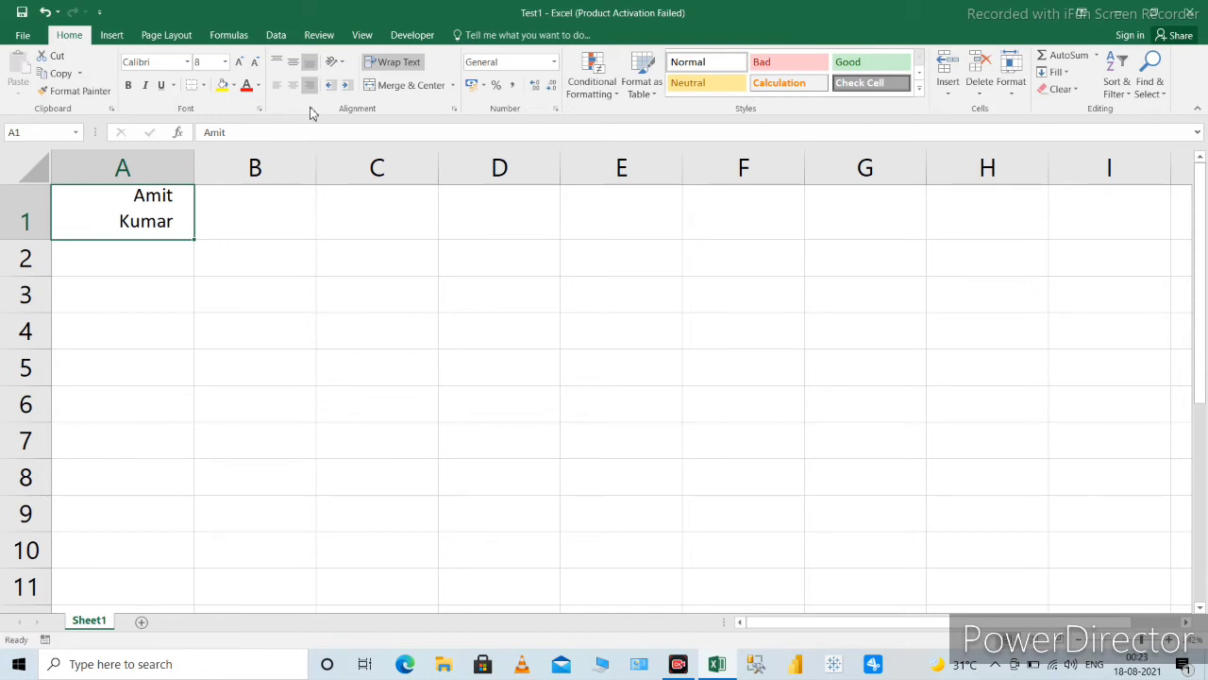
pyautogui.click(294, 86)
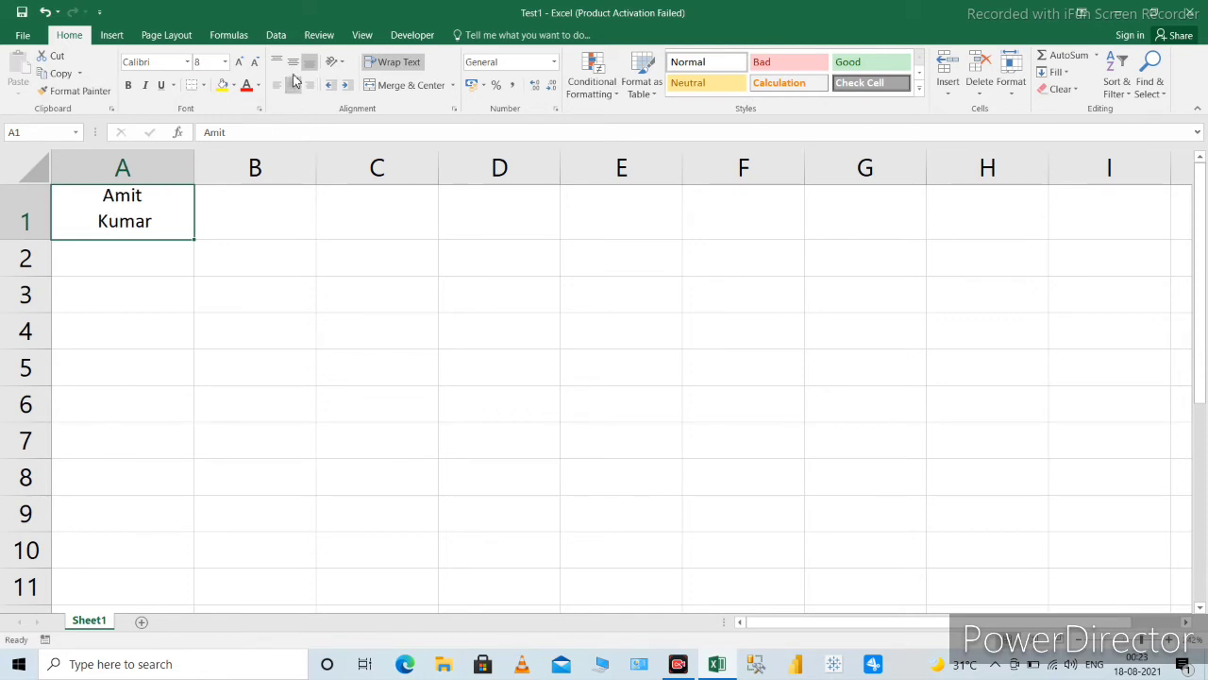
pyautogui.click(295, 66)
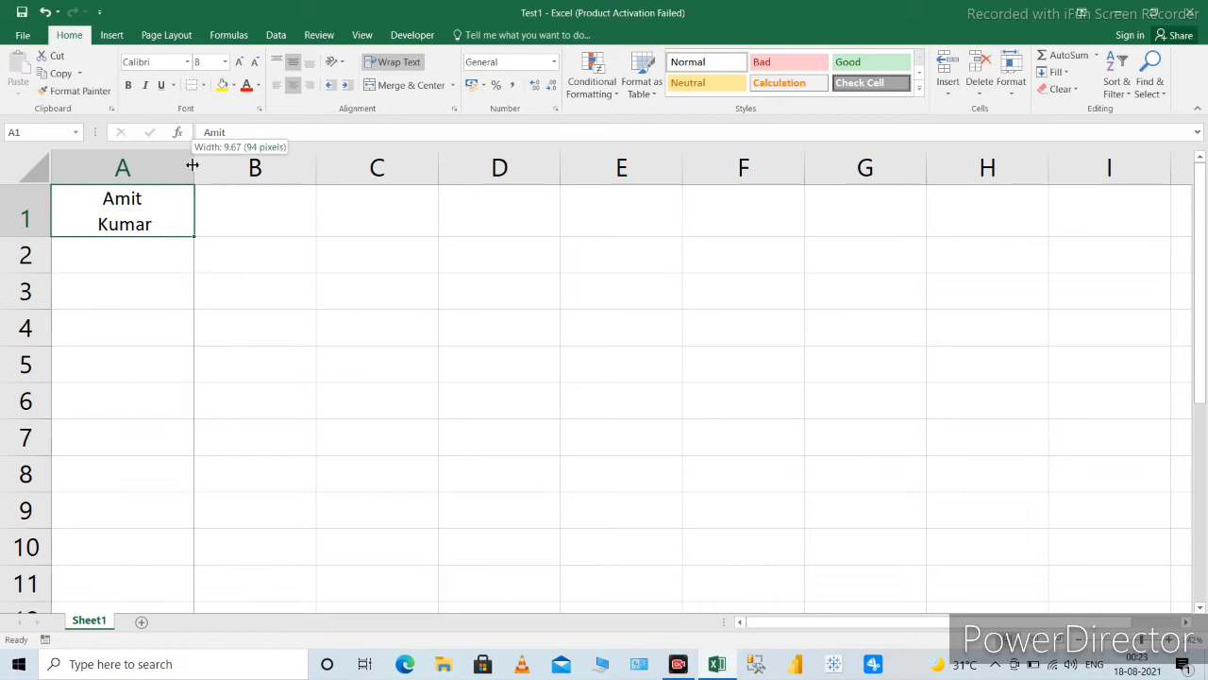
pyautogui.doubleClick(192, 165)
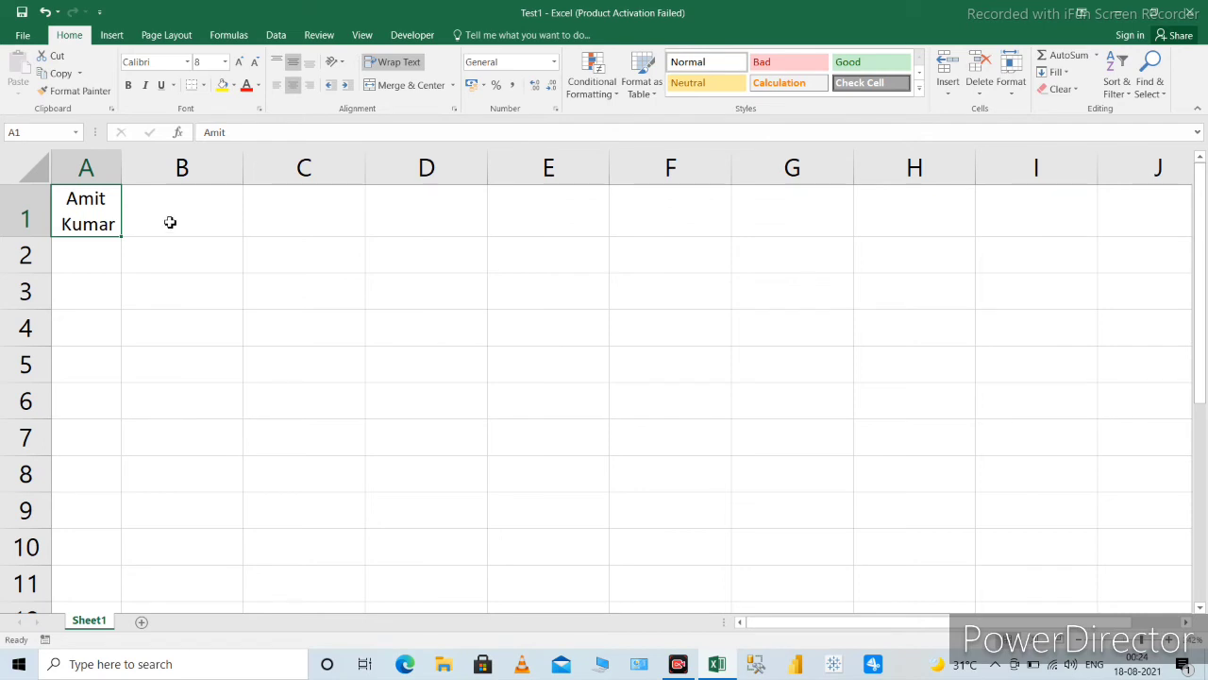
pyautogui.click(170, 222)
pyautogui.click(94, 216)
# - Delete row 1, then enter the first name in A1 and the surname in B1
pyautogui.hotkey('shift', 'space')
pyautogui.hotkey('ctrl', '-')
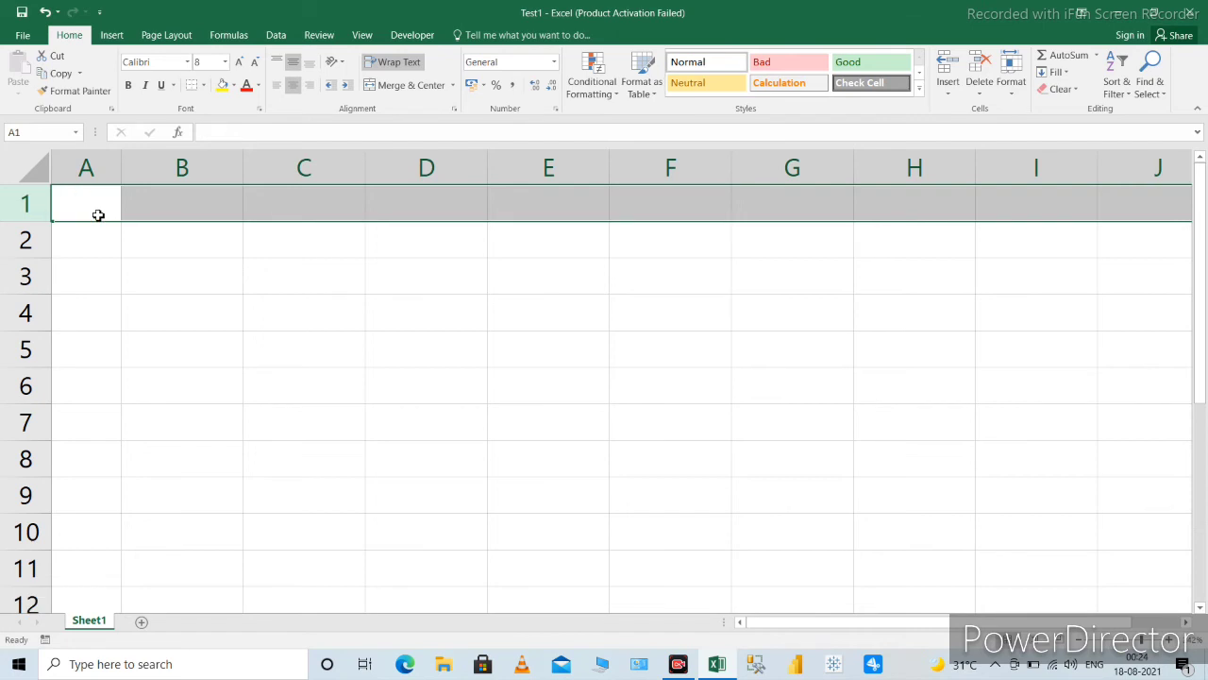
pyautogui.click(98, 215)
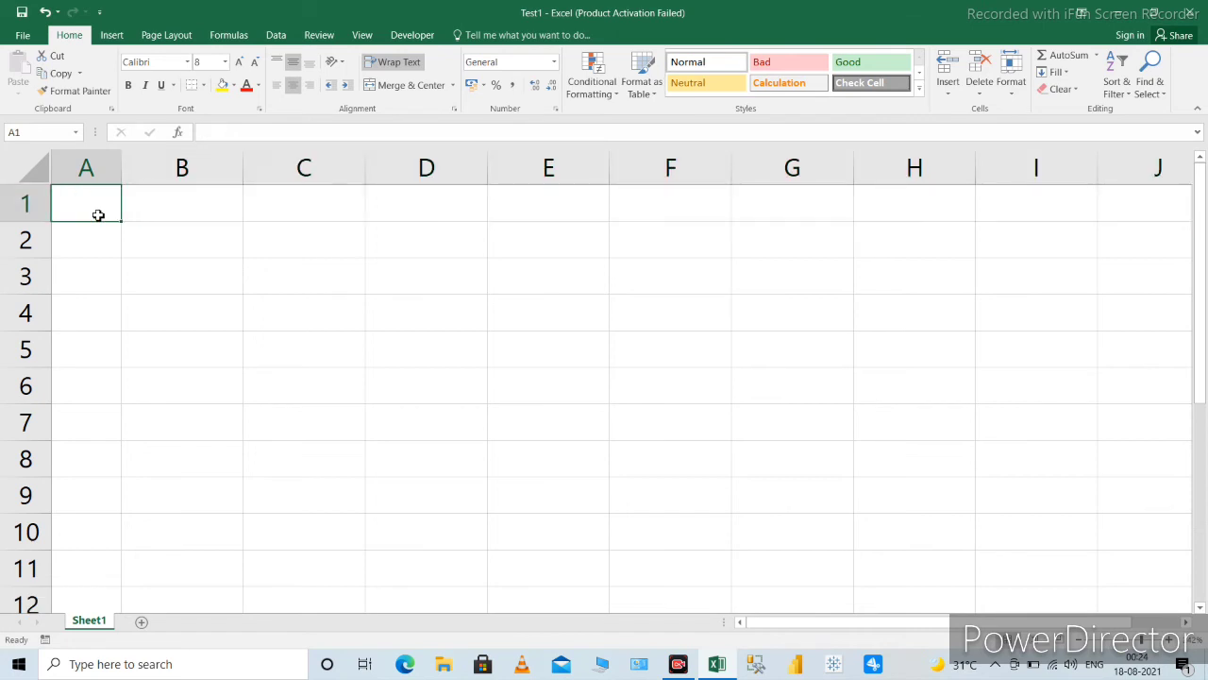
pyautogui.write('Amit')
pyautogui.press('Tab')
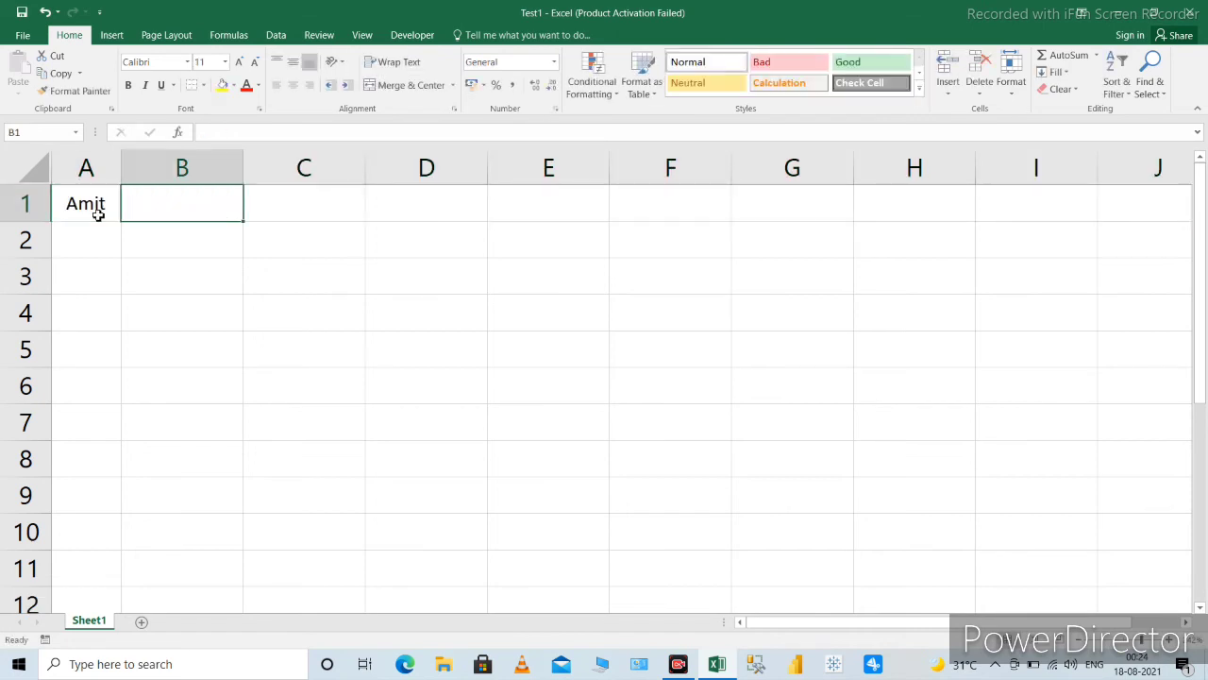
pyautogui.write('Kumar')
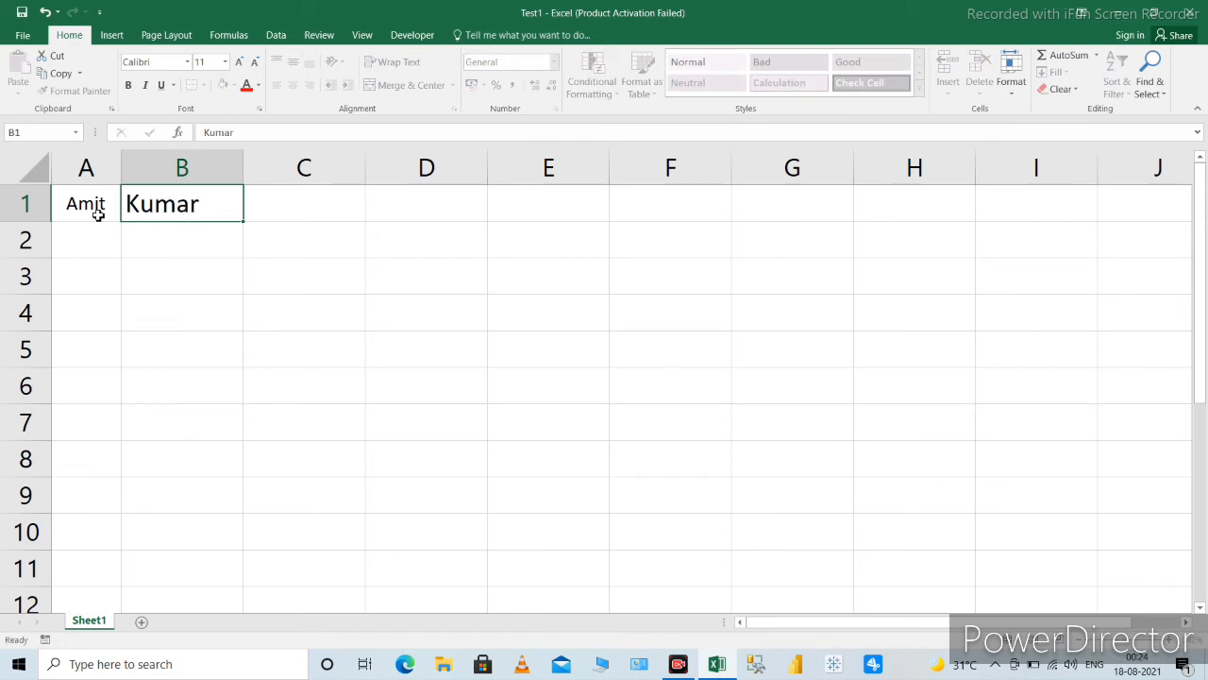
pyautogui.press('Tab')
pyautogui.press('Left')
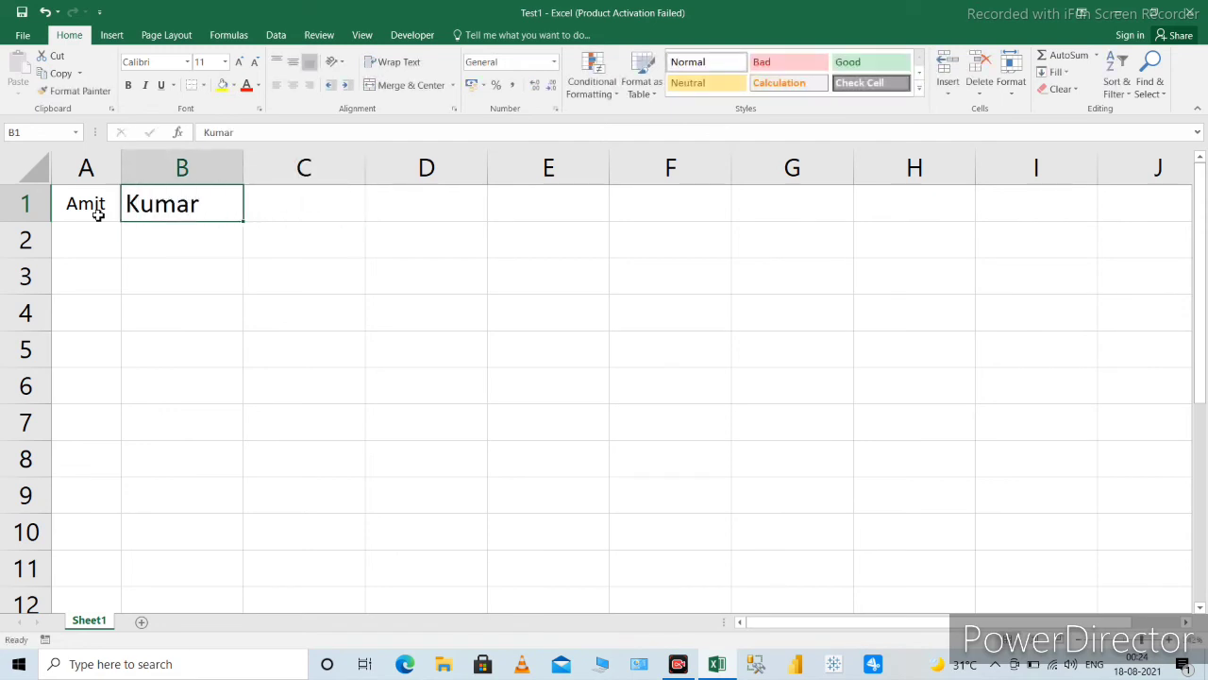
pyautogui.press('Left')
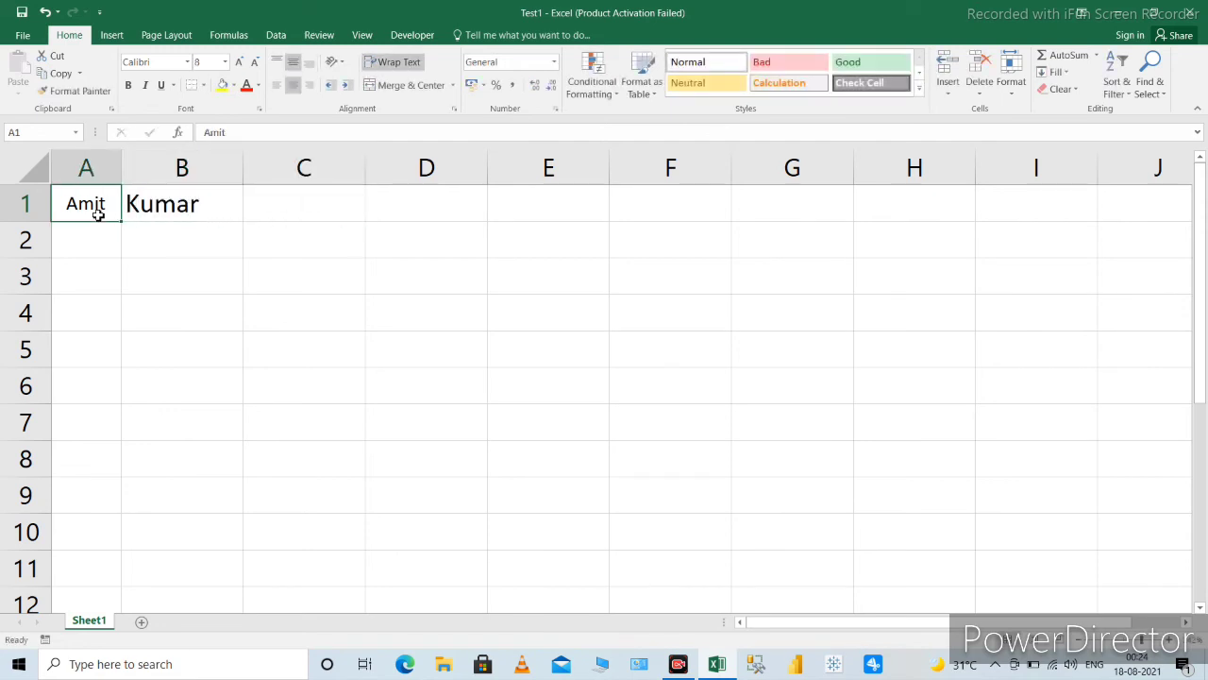
# - Merge and center A1:B1, accepting that only the first name is kept
pyautogui.hotkey('shift', 'Right')
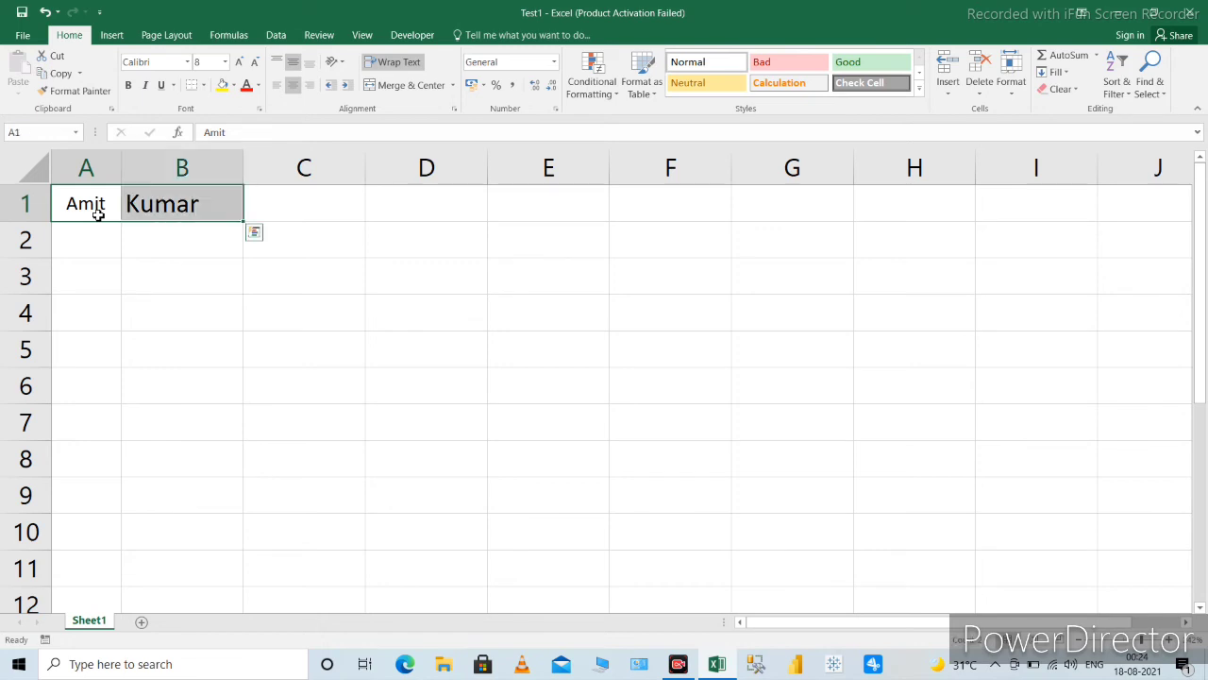
pyautogui.click(415, 85)
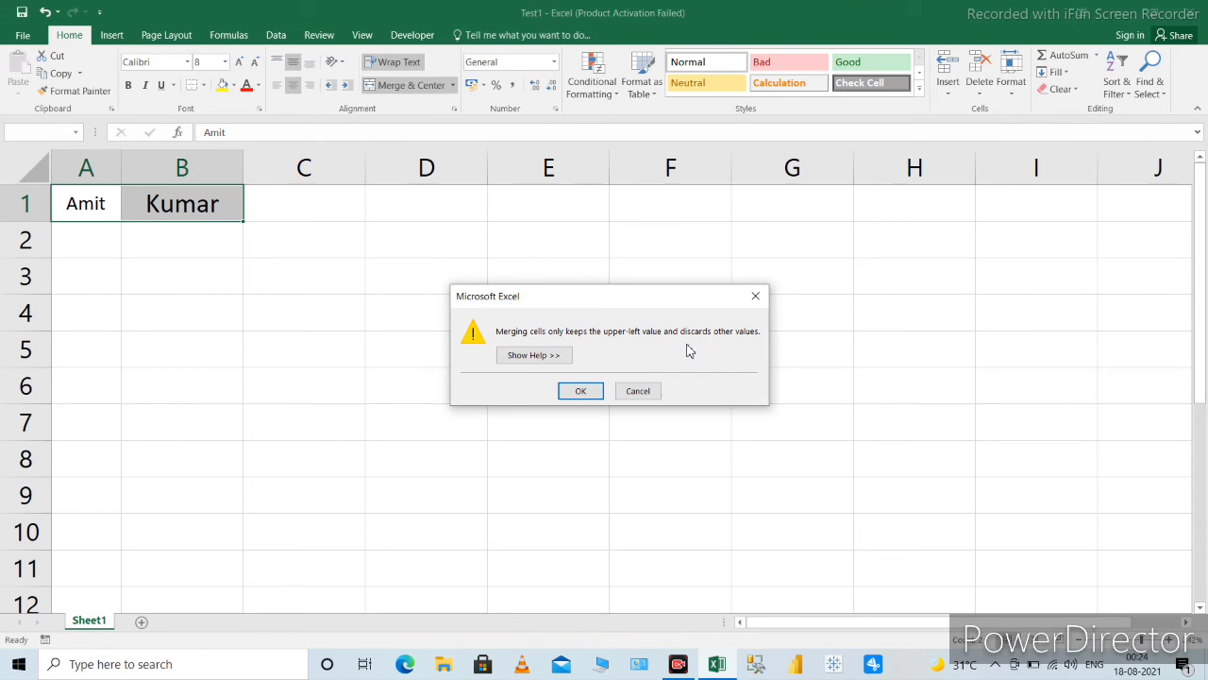
pyautogui.click(580, 392)
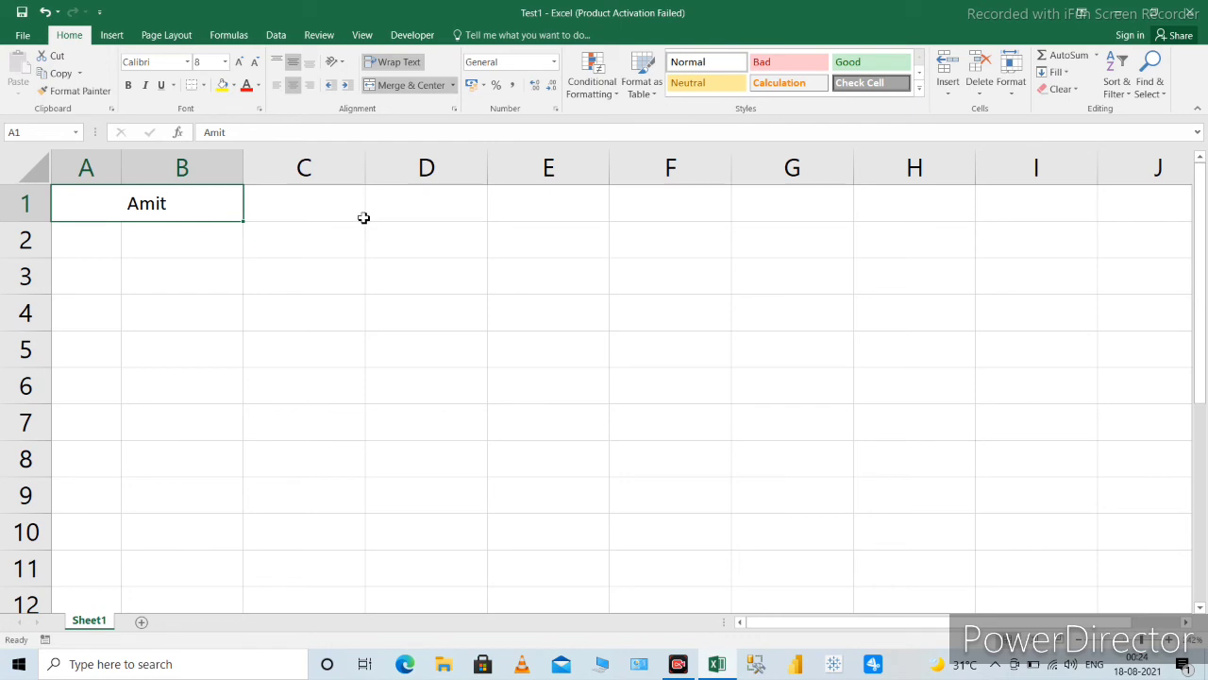
# - Enter the full name in cell C1, correcting the mistyped letters
pyautogui.click(328, 209)
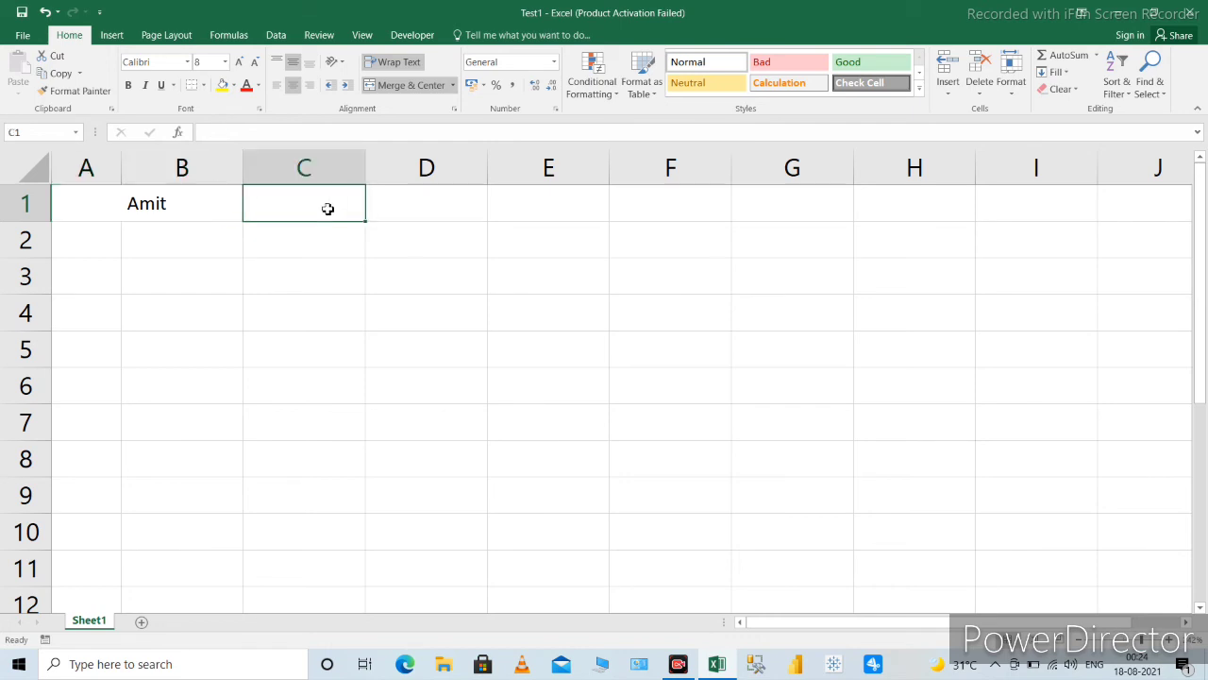
pyautogui.click(382, 206)
pyautogui.click(338, 207)
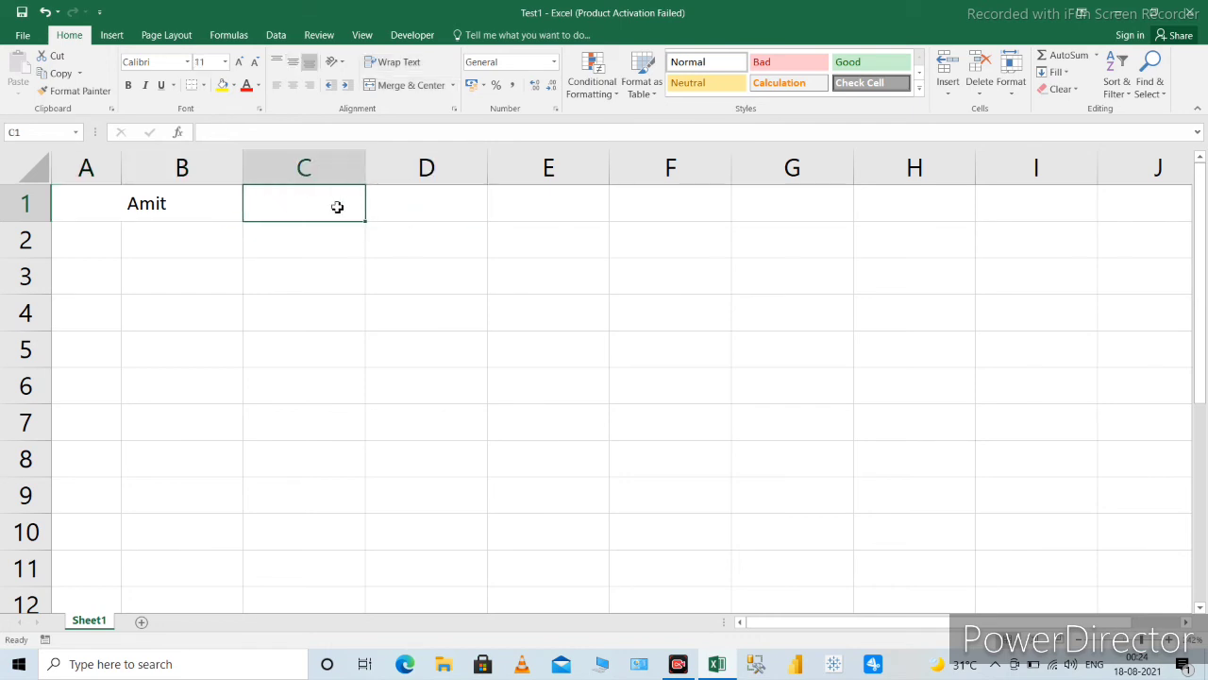
pyautogui.write('Amit')
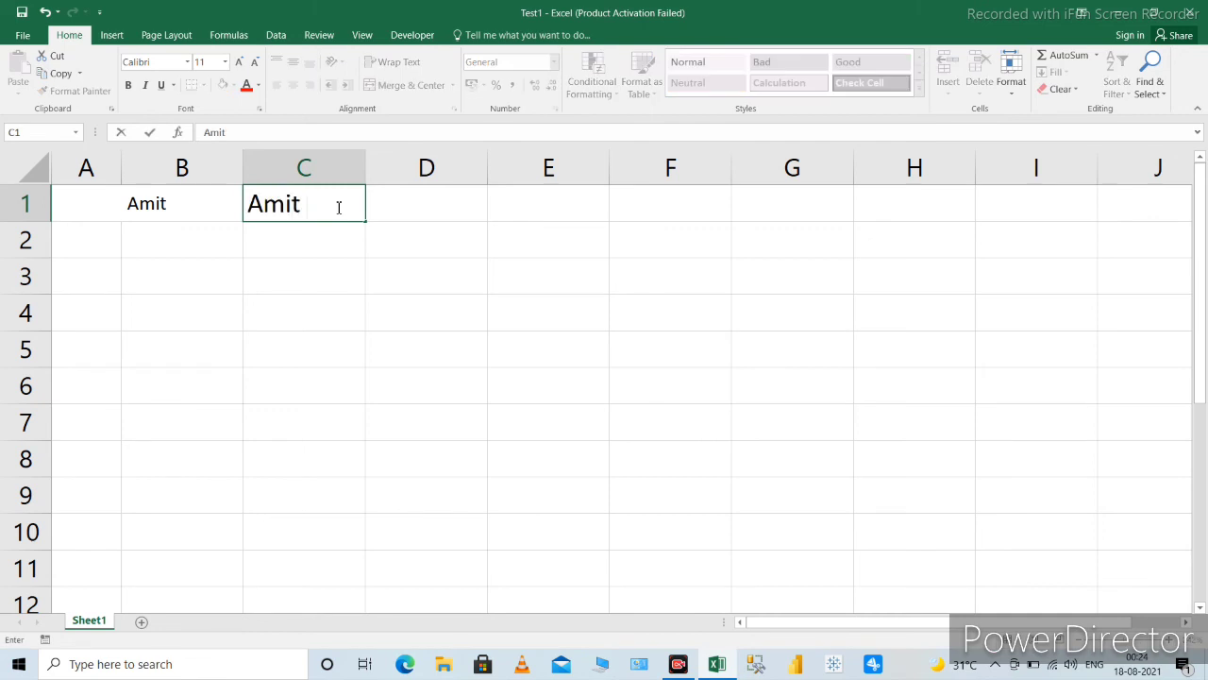
pyautogui.write(' Ju')
pyautogui.press('BackSpace')
pyautogui.press('BackSpace')
pyautogui.write('Ju')
pyautogui.press('BackSpace')
pyautogui.press('BackSpace')
pyautogui.write('Kumar')
pyautogui.press('Tab')
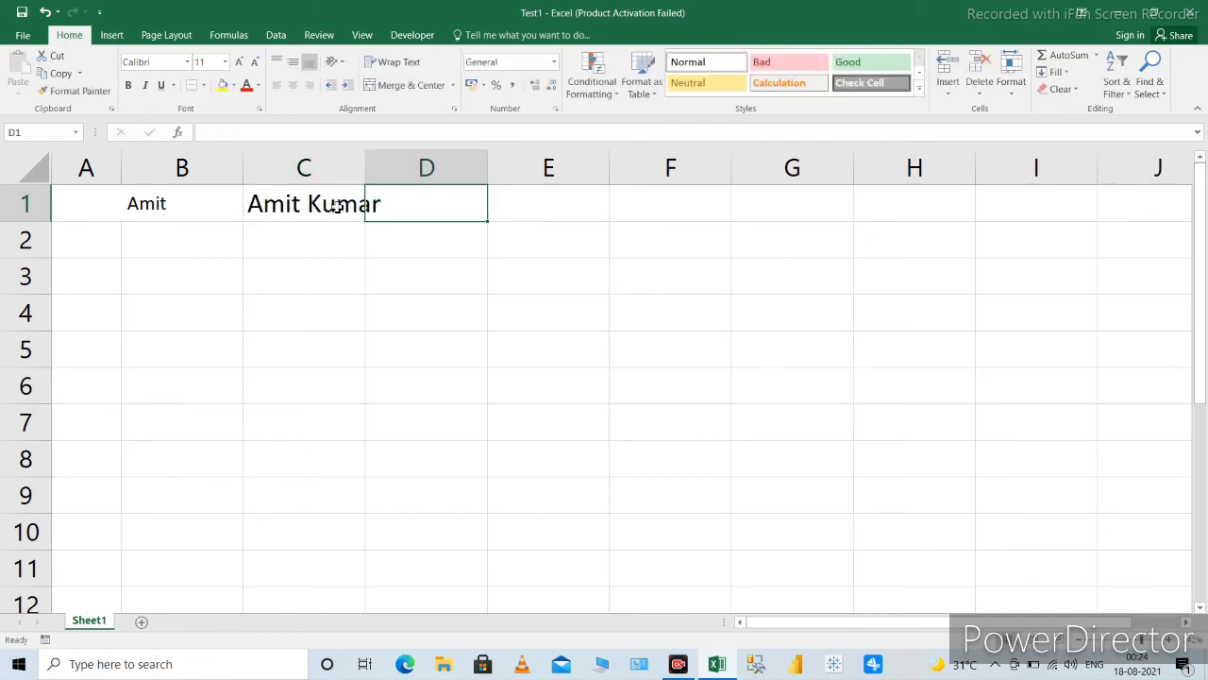
# - Merge and center the full name across C1:F1
pyautogui.click(337, 206)
pyautogui.hotkey('shift', 'Right')
pyautogui.hotkey('shift', 'Right')
pyautogui.hotkey('shift', 'Right')
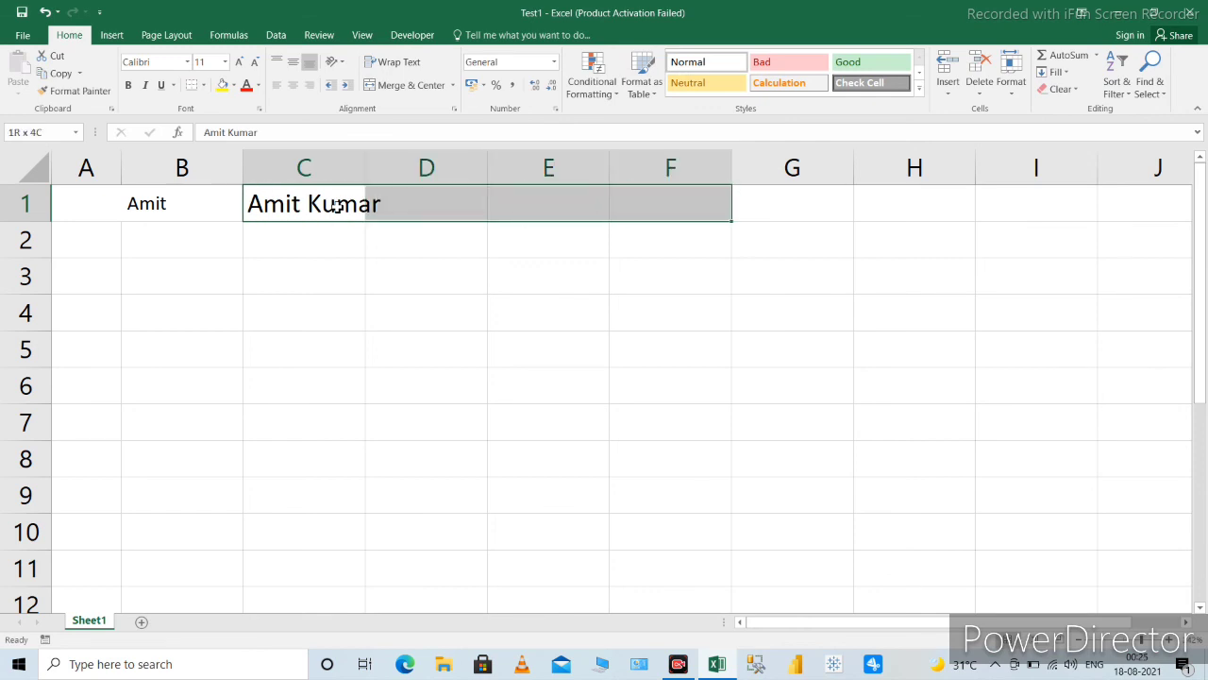
pyautogui.click(422, 90)
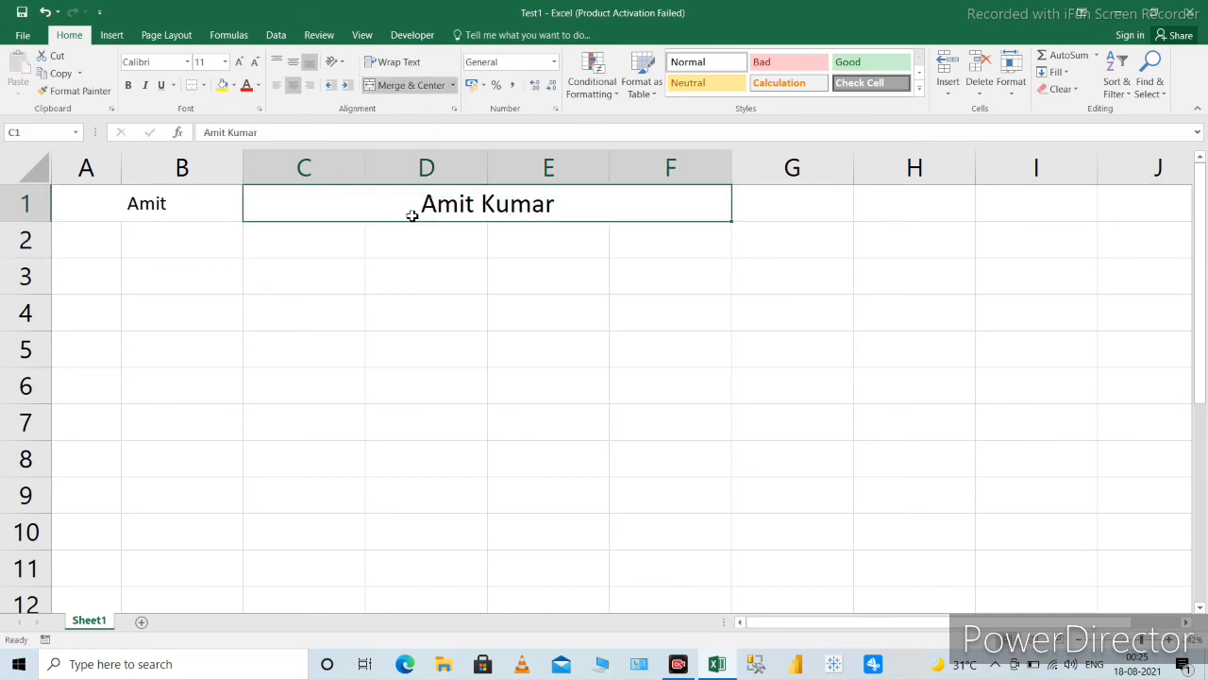
pyautogui.press('Down')
pyautogui.press('Up')
pyautogui.click(412, 251)
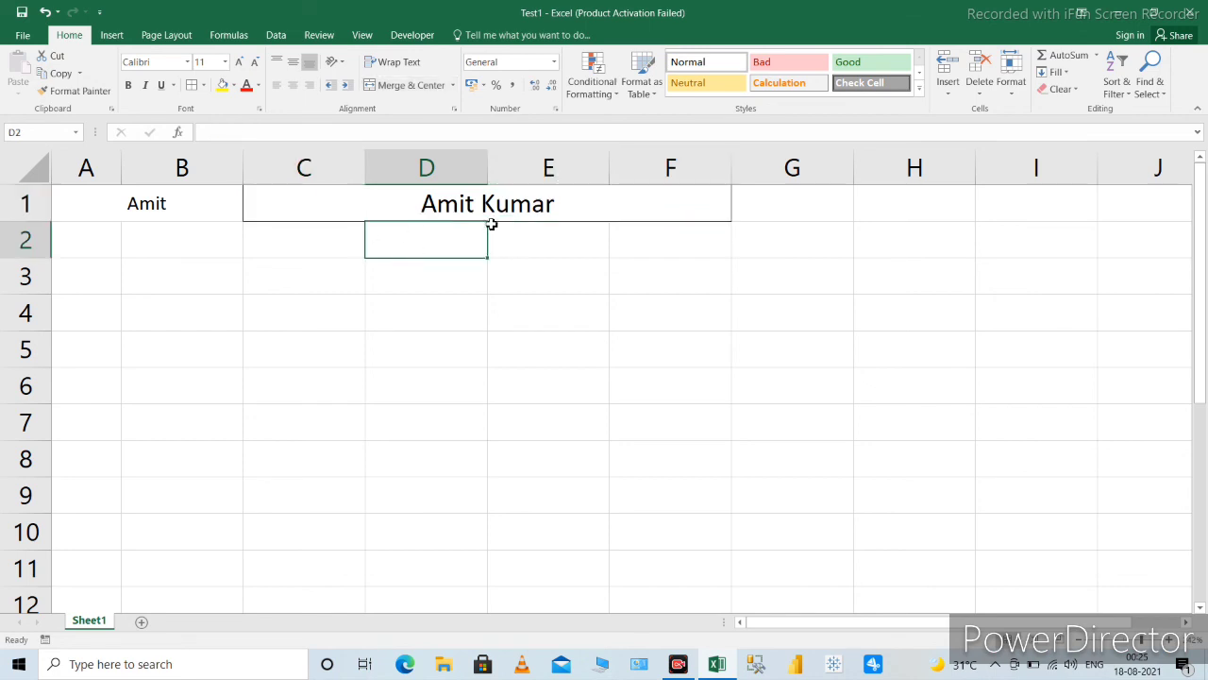
pyautogui.click(532, 216)
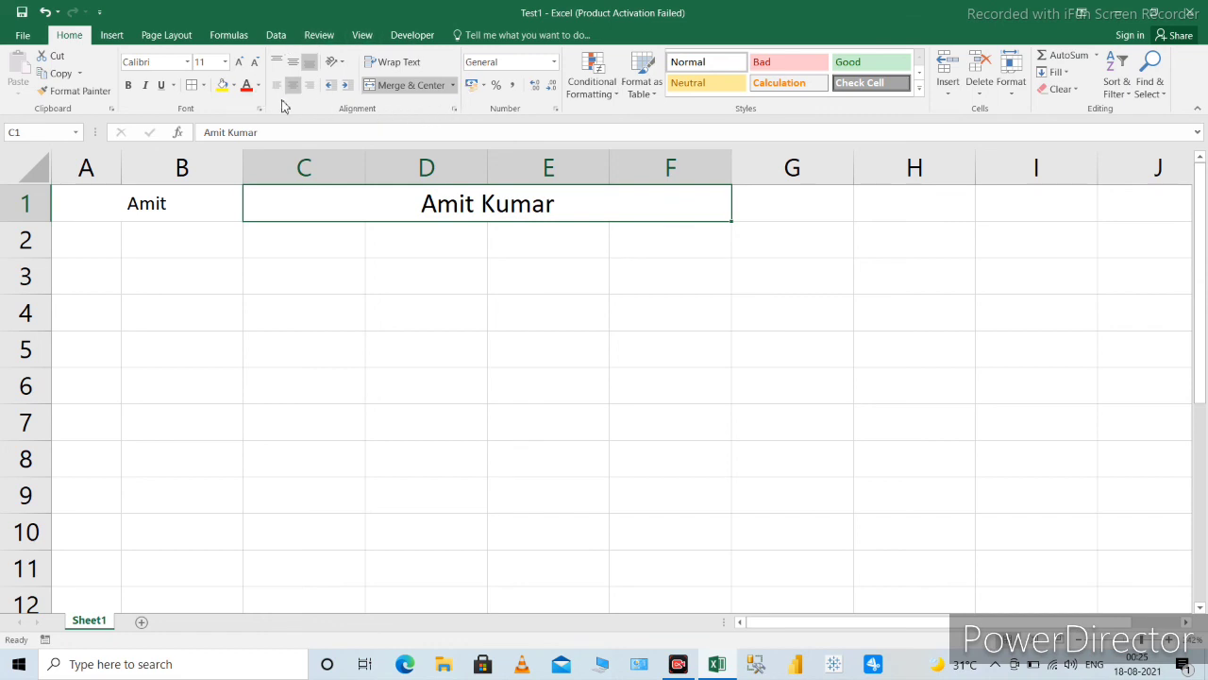
pyautogui.click(185, 251)
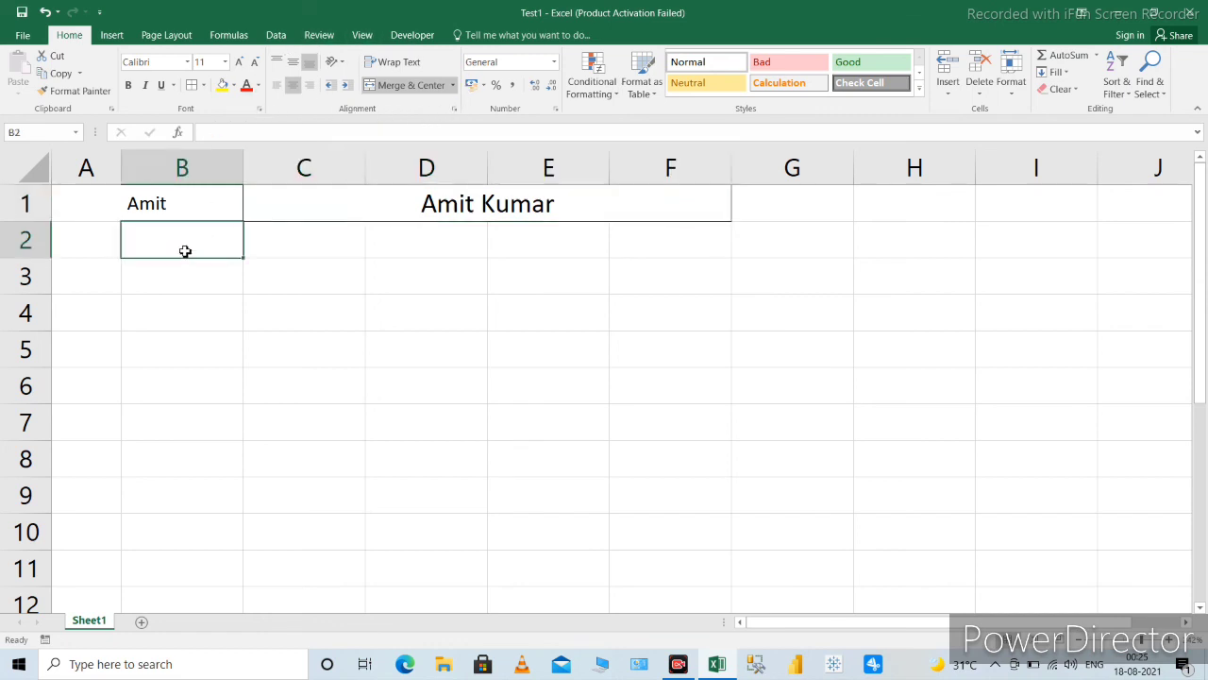